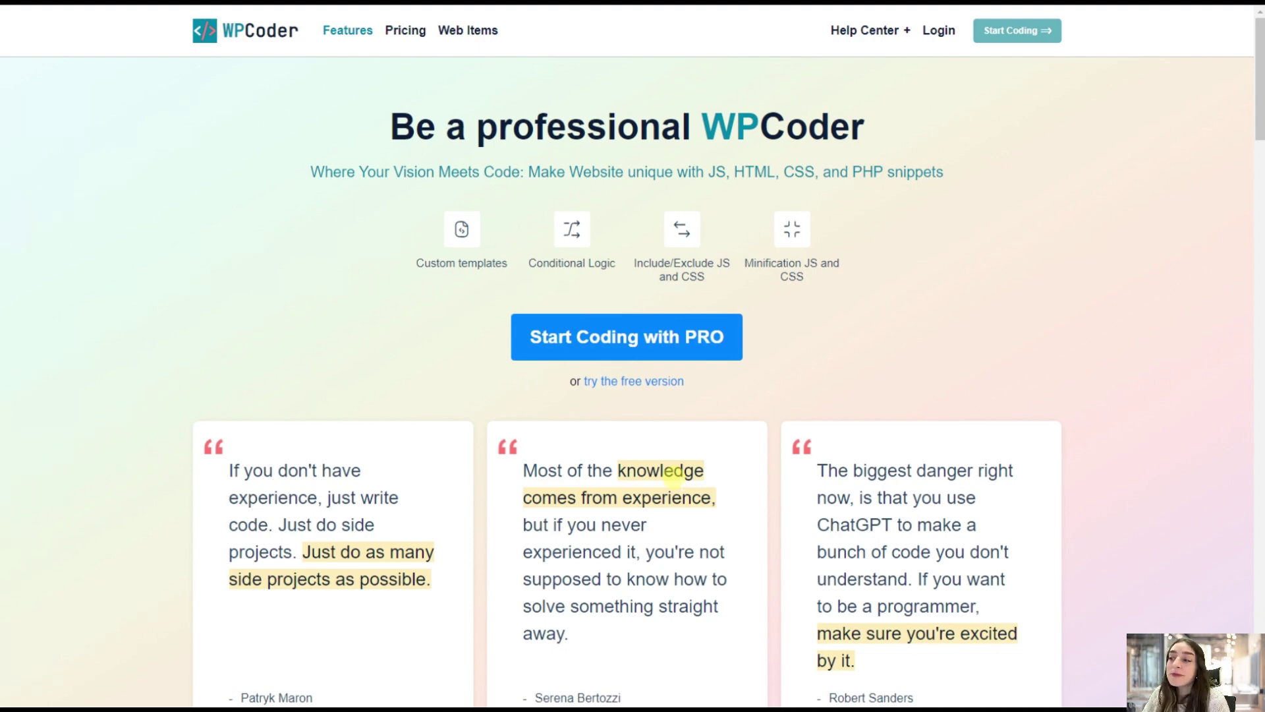
Scroll through WP Coder's All Codes list, which has no code snippets yet.
scroll(672, 475, "down", 9)
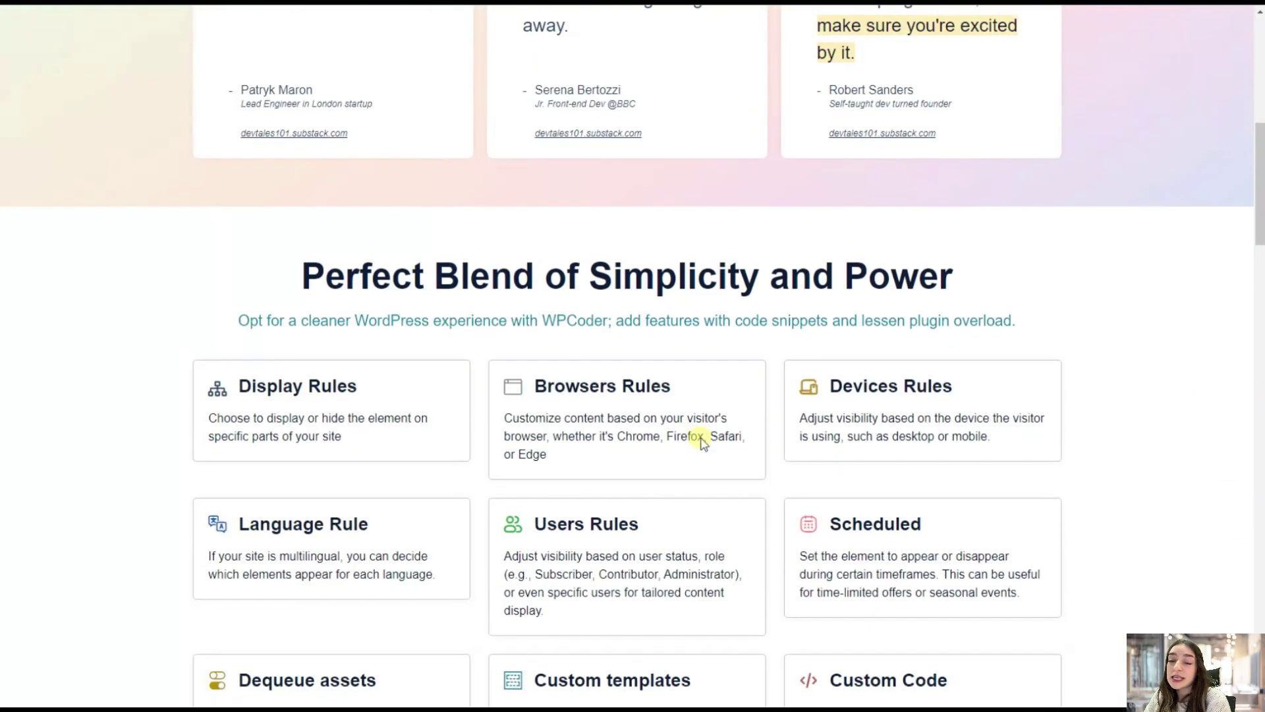
scroll(703, 442, "down", 3)
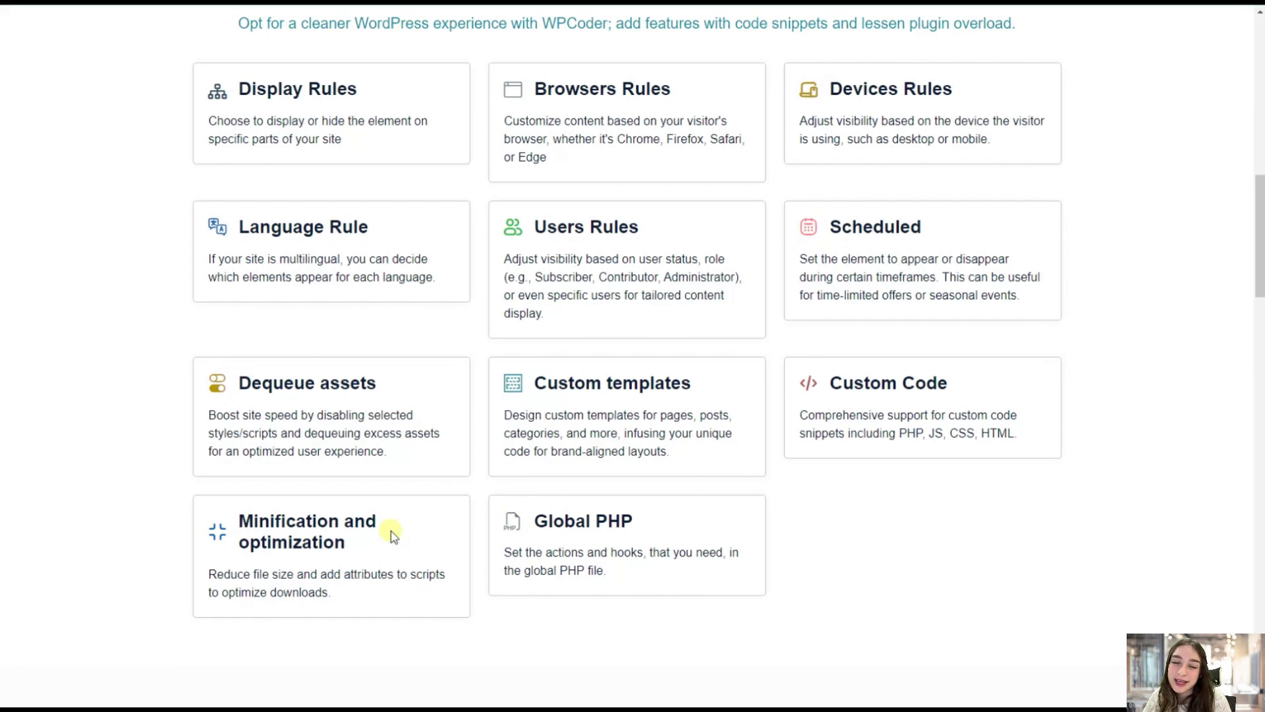
scroll(392, 534, "up", 8)
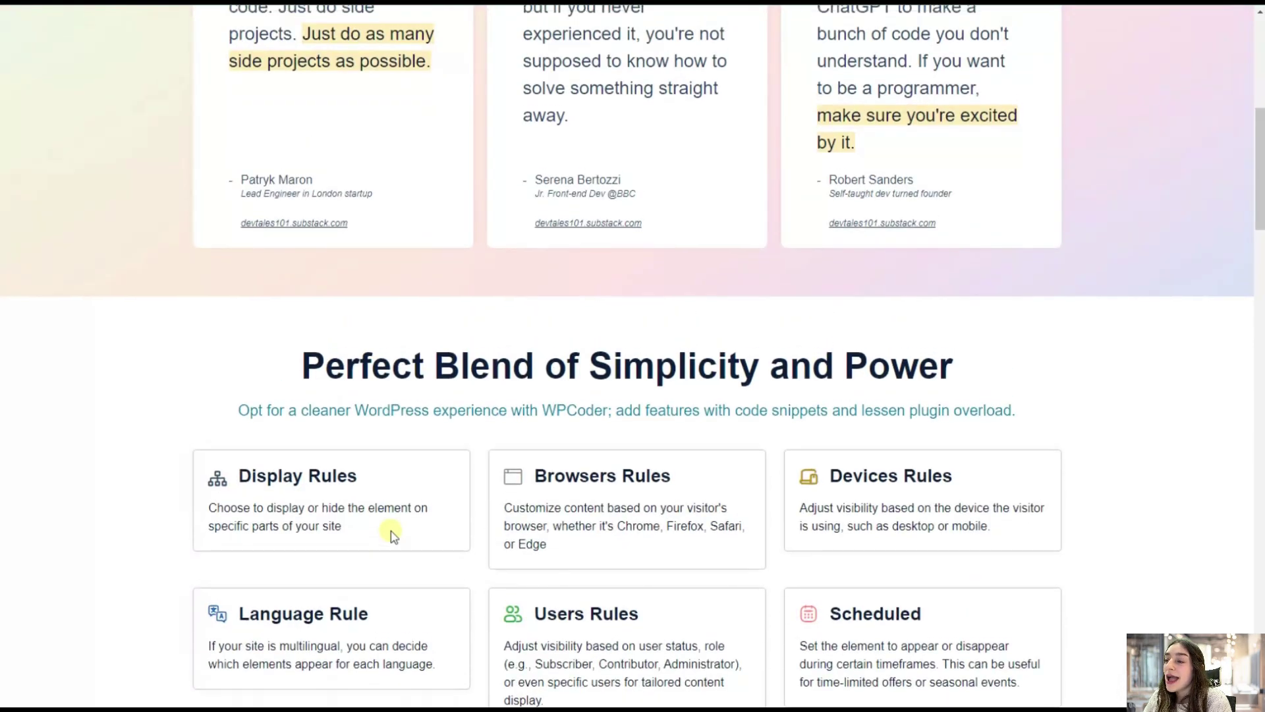
scroll(392, 534, "up", 5)
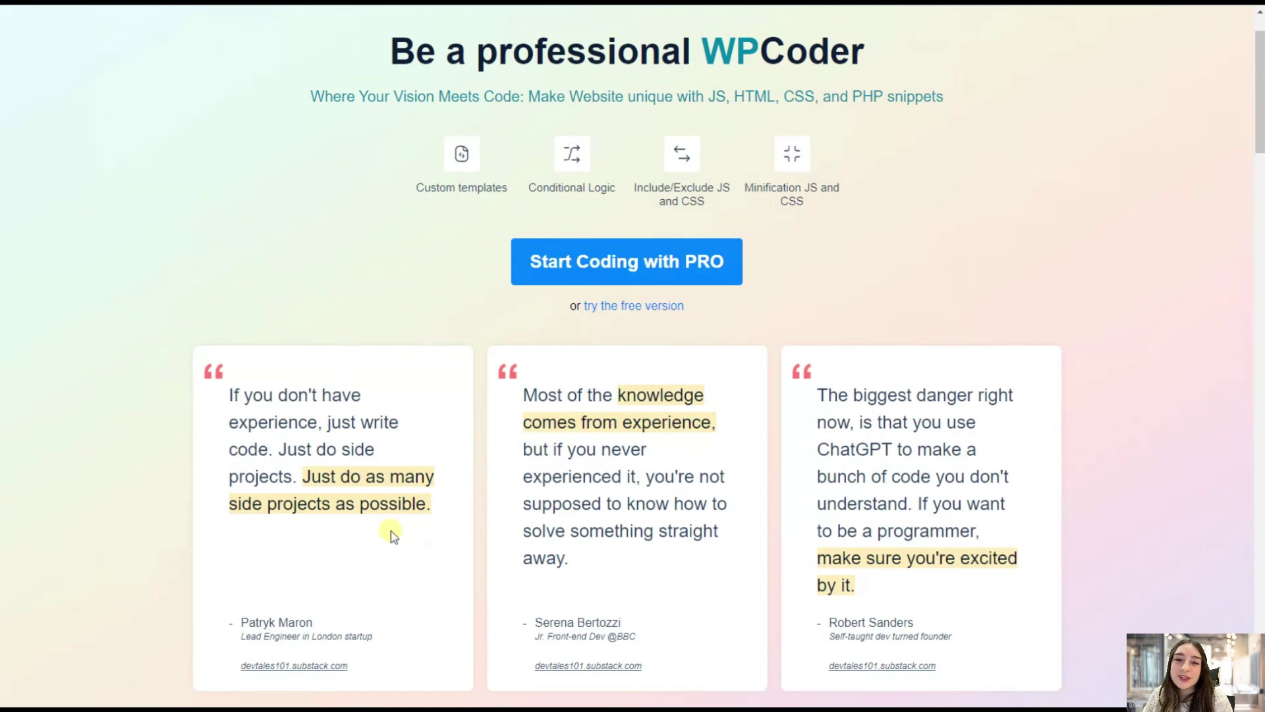
scroll(391, 535, "up", 1)
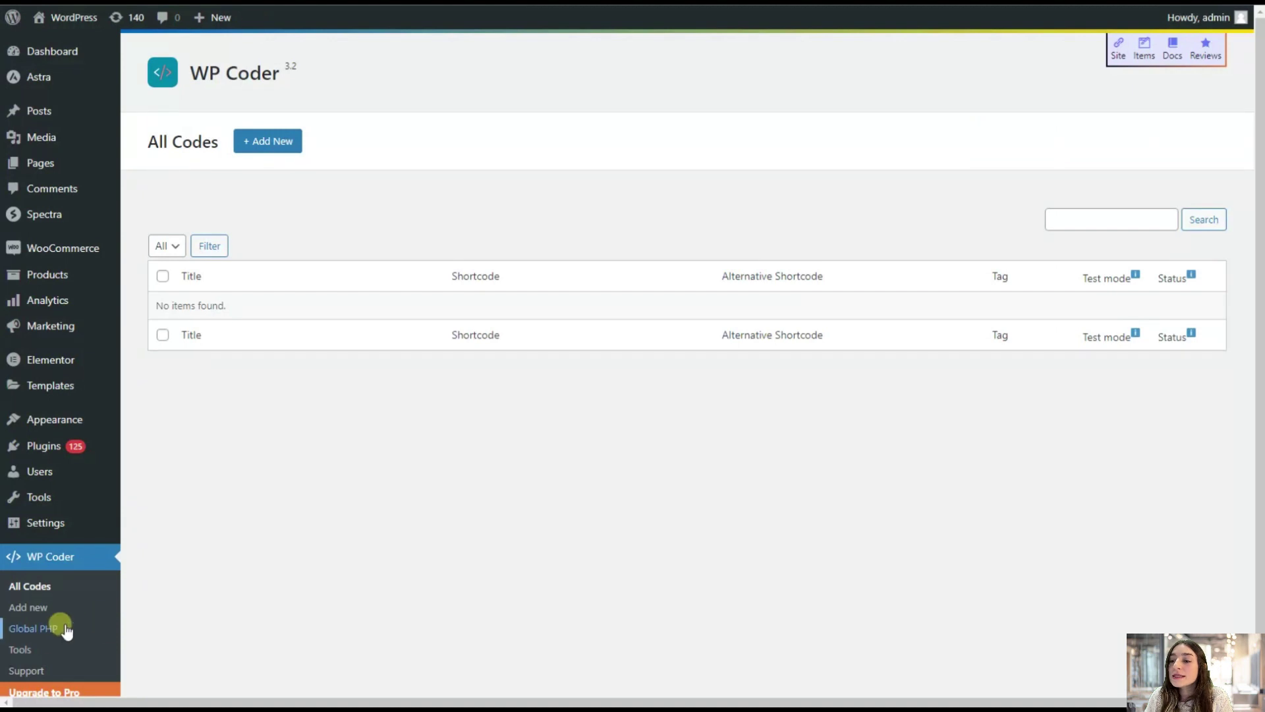
Paste the two add_filter lines disabling the block editor into Global PHP, enable them and save.
left_click(35, 630)
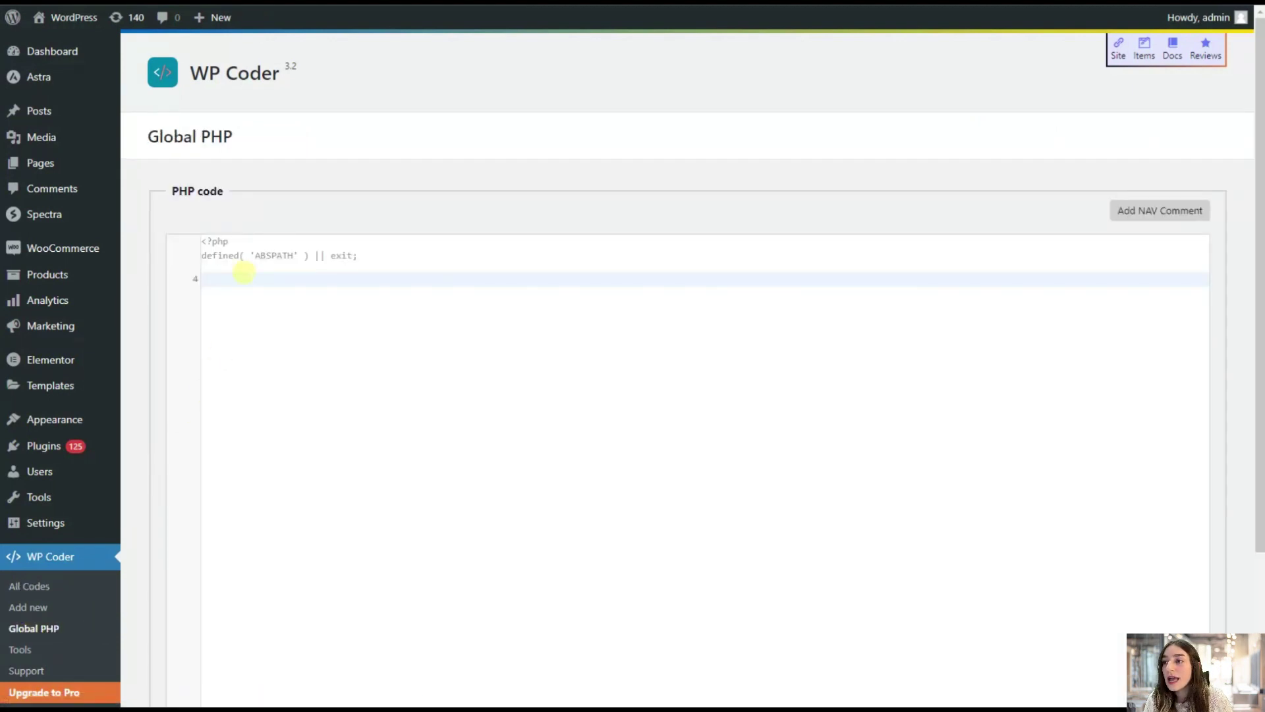
right_click(245, 274)
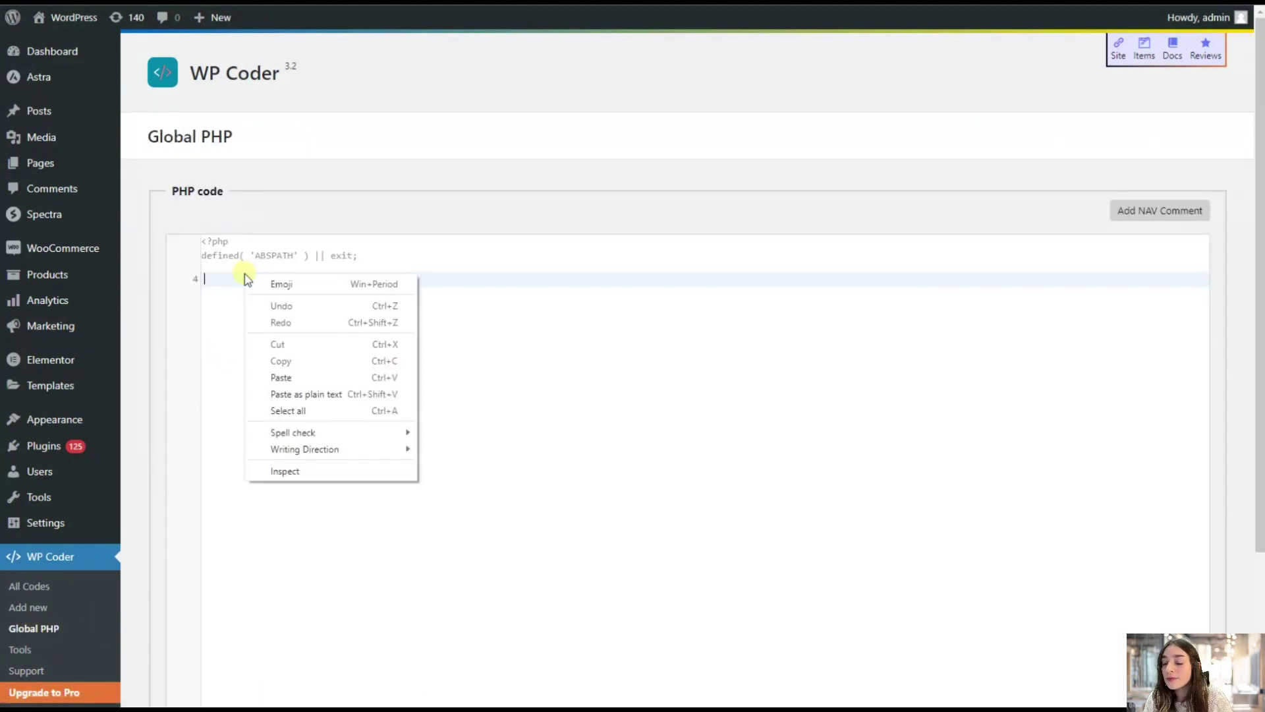
left_click(228, 280)
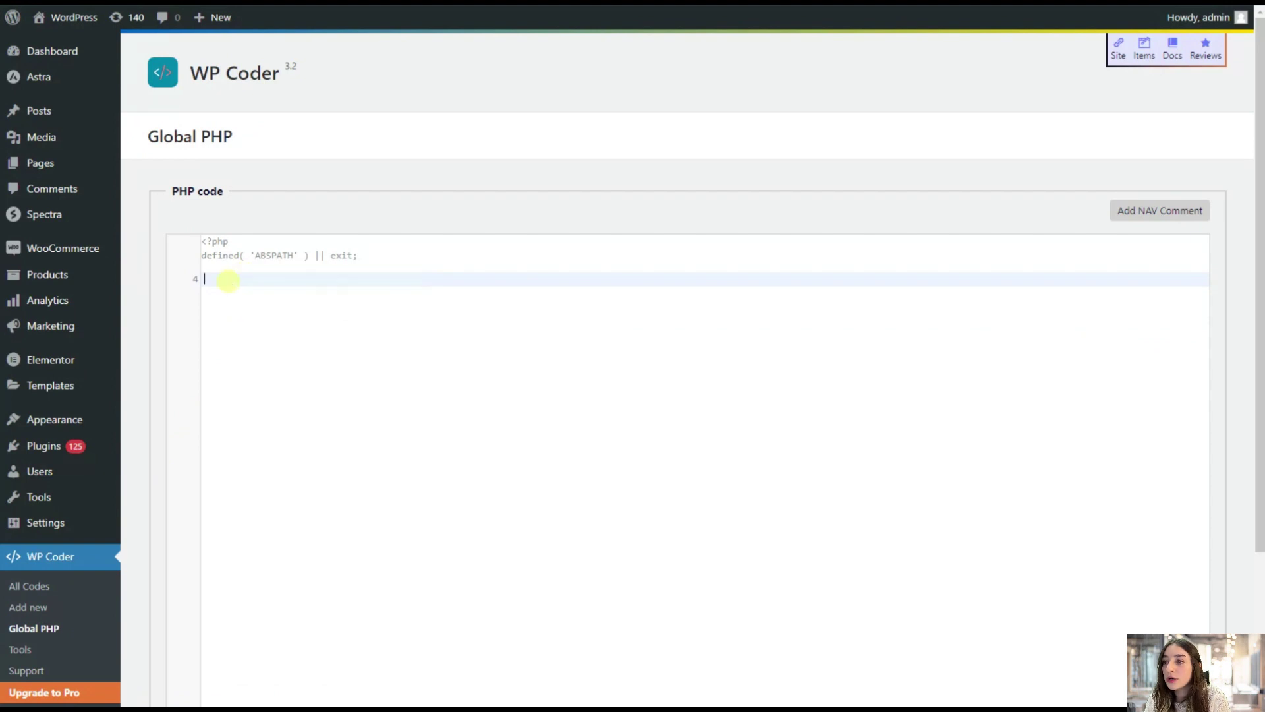
type("add_filter('gutenberg_can_edit_post', '__return_false', 5);  add_filter('use_block_editor_for_post', '__return_false', 5);")
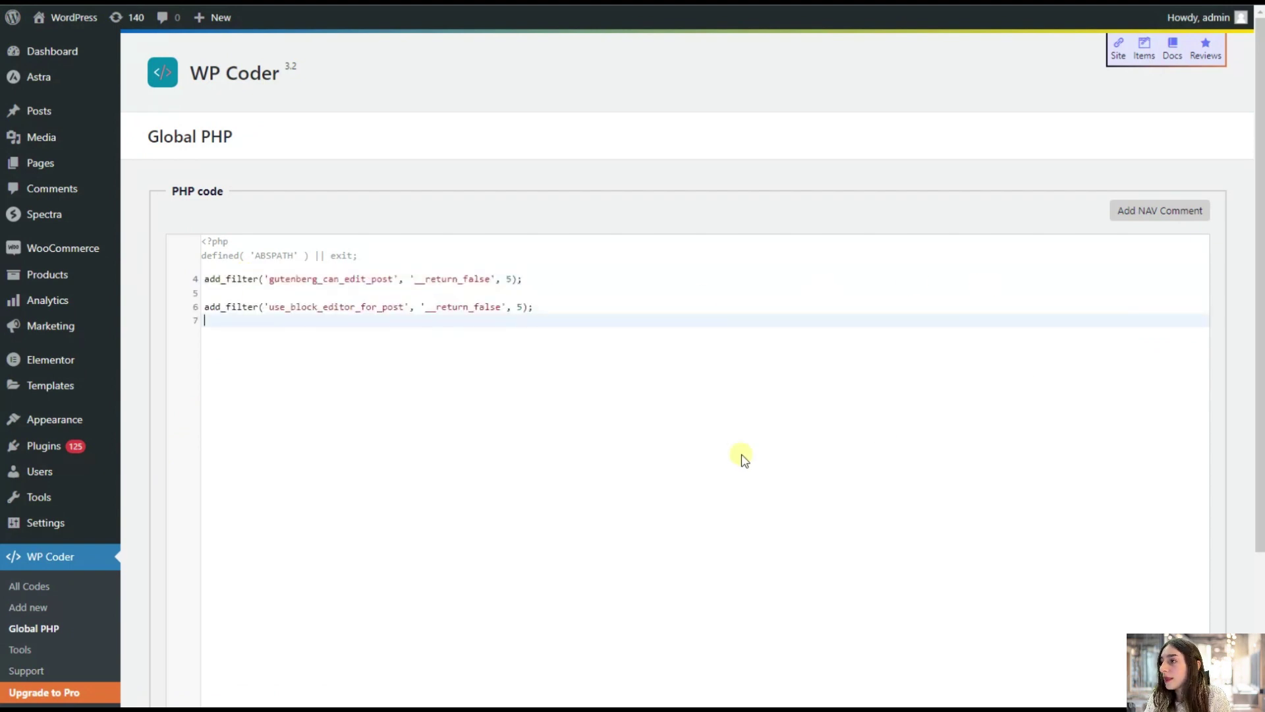
scroll(686, 457, "down", 3)
left_click(171, 545)
left_click(185, 575)
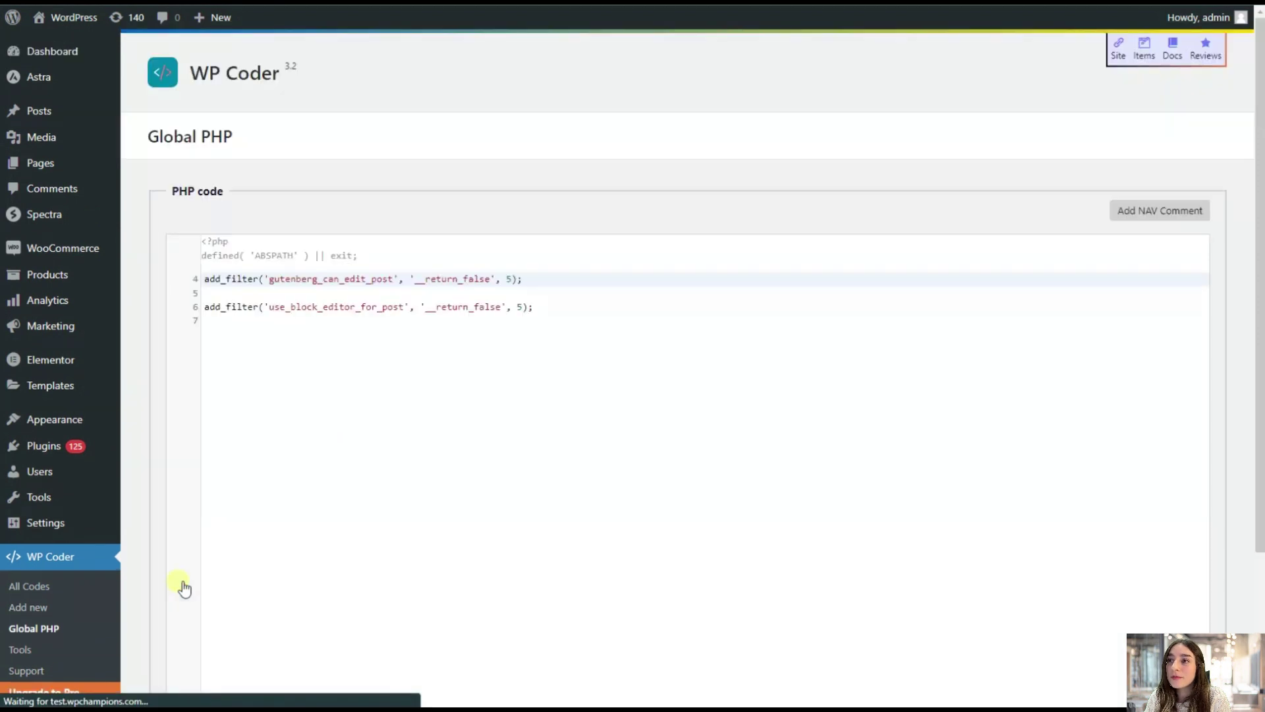
Open a blank Add New Page editor in a separate browser tab.
mouse_move(96, 166)
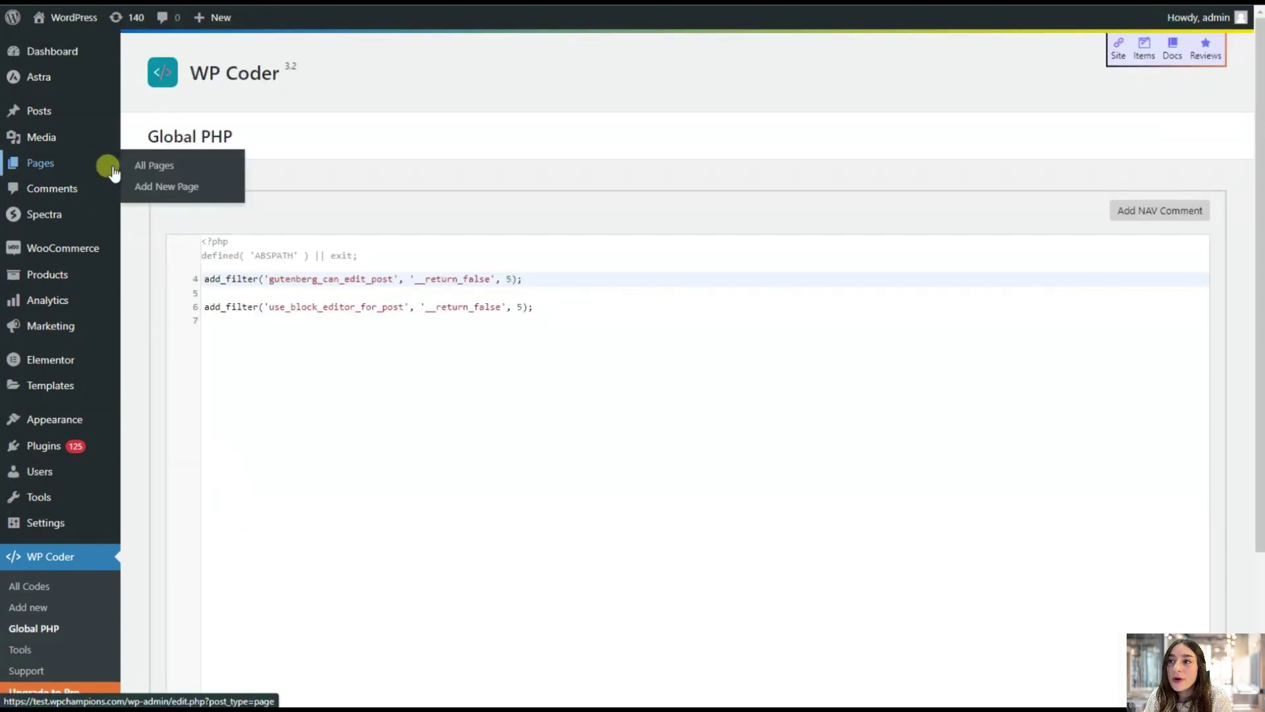
right_click(150, 187)
left_click(165, 196)
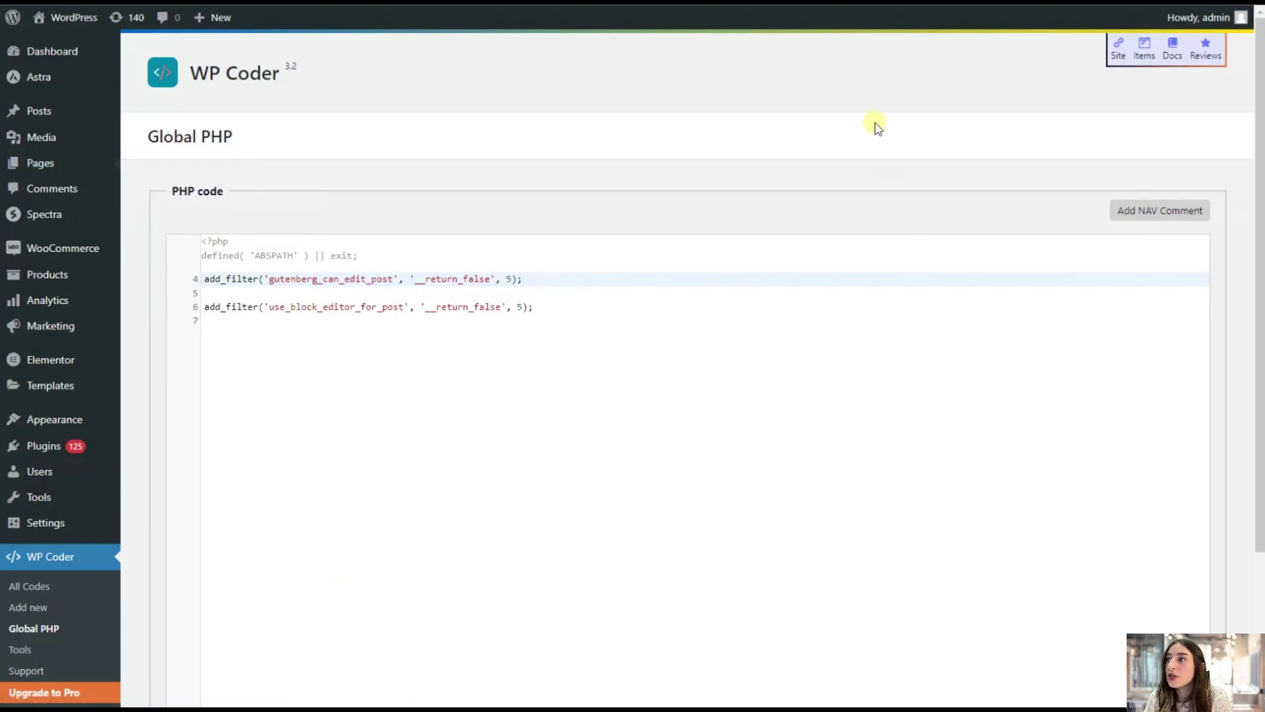
key("ctrl+Tab")
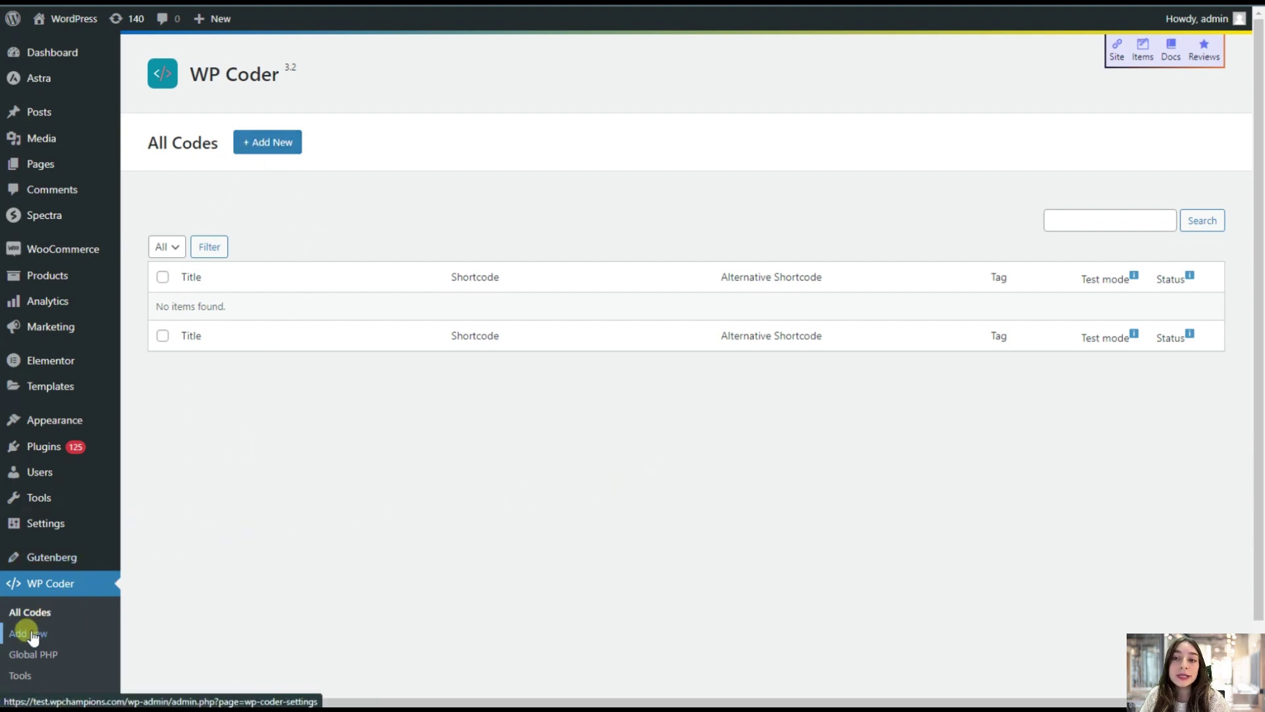
Start a new code item and paste the logged-in/logged-out if/else block into its PHP section.
left_click(297, 146)
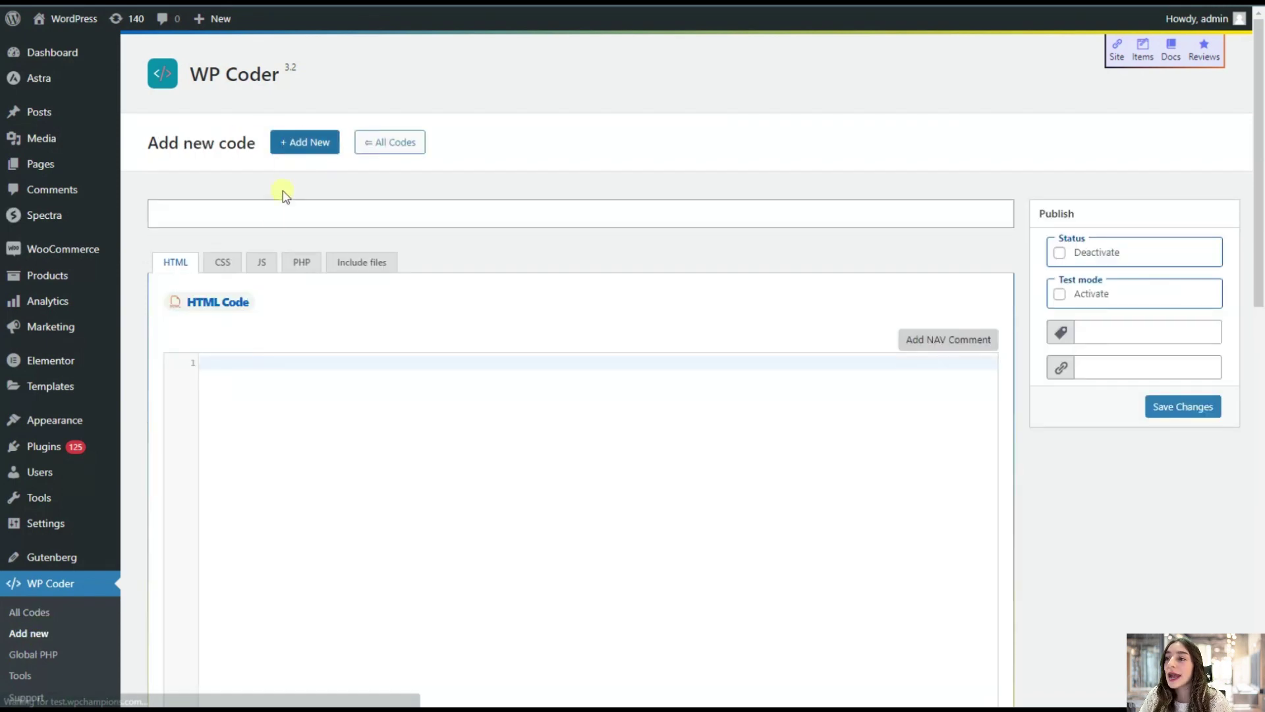
left_click_drag(294, 262, 299, 277)
left_click(303, 264)
left_click(247, 363)
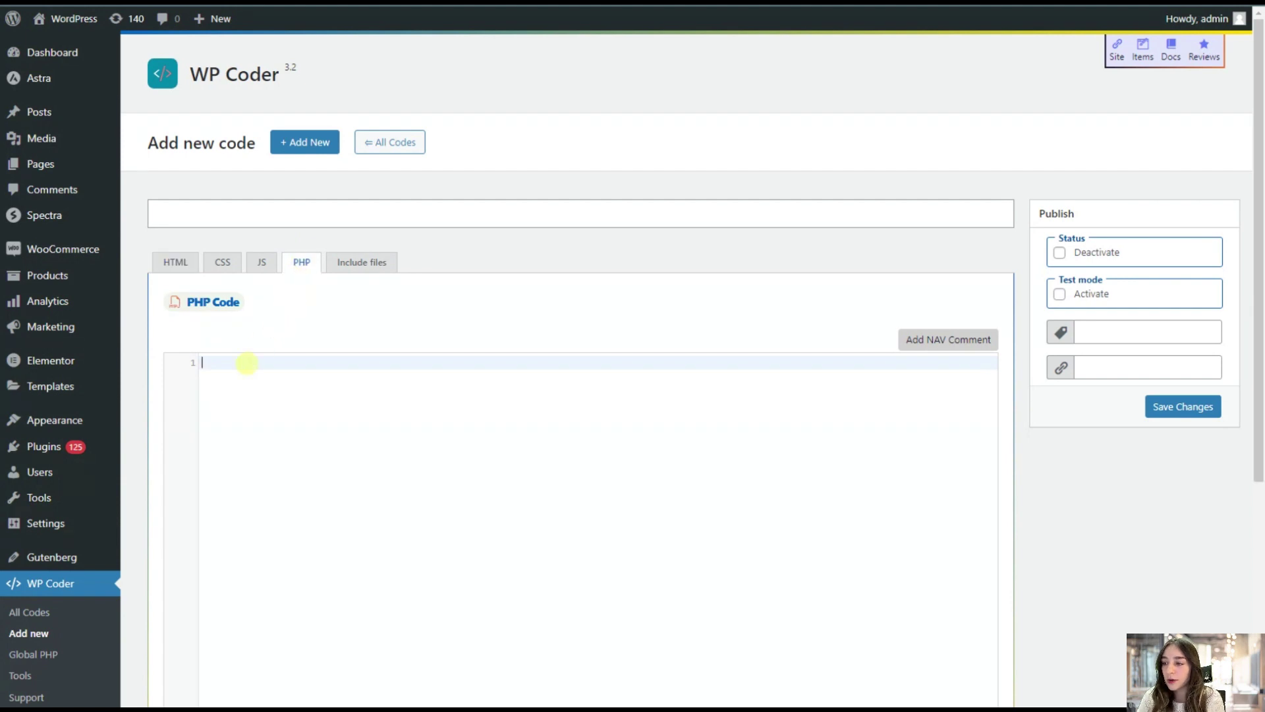
key("ctrl+v")
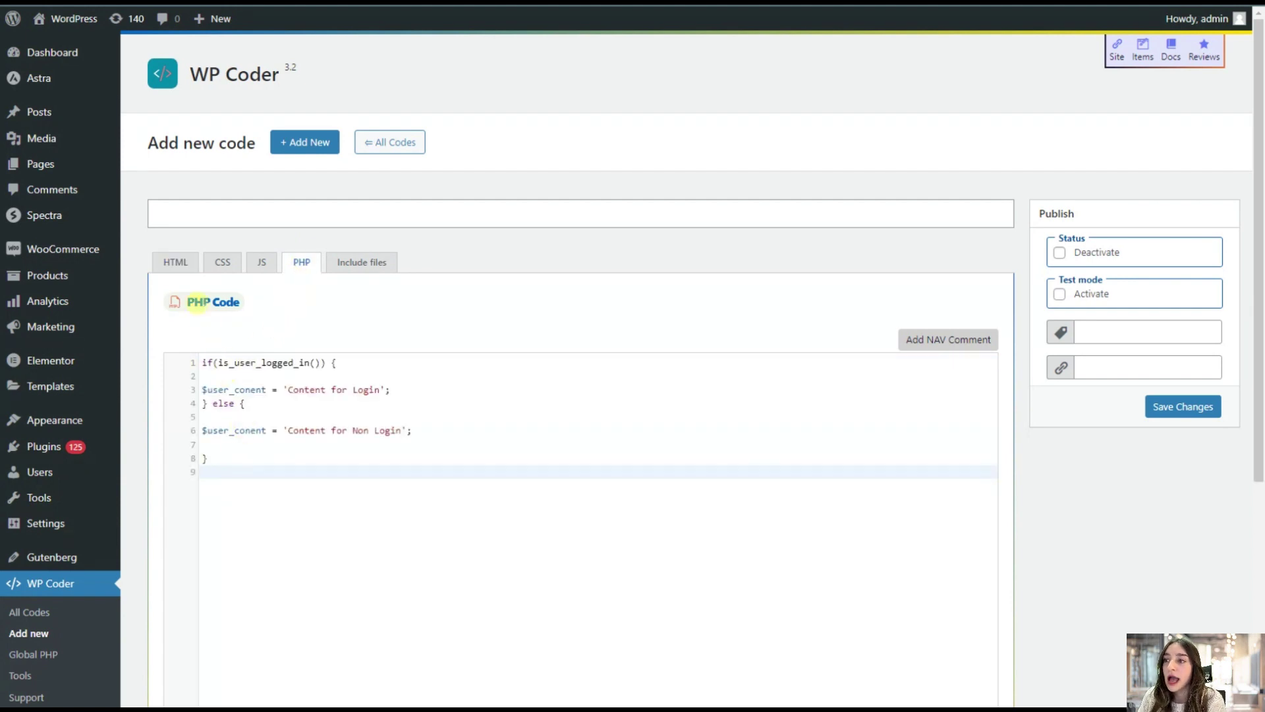
Put {{$user_conent}} in the HTML section, copying the variable name from the PHP code.
left_click(171, 261)
left_click(209, 360)
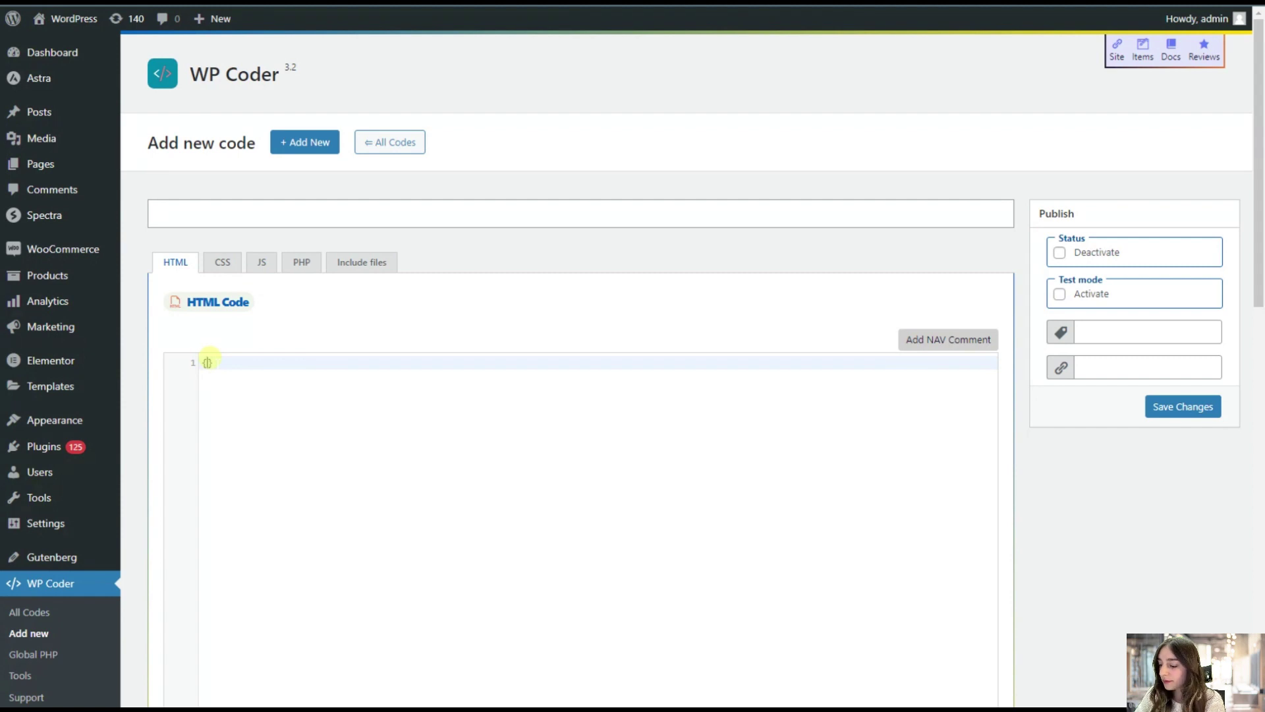
type("{")
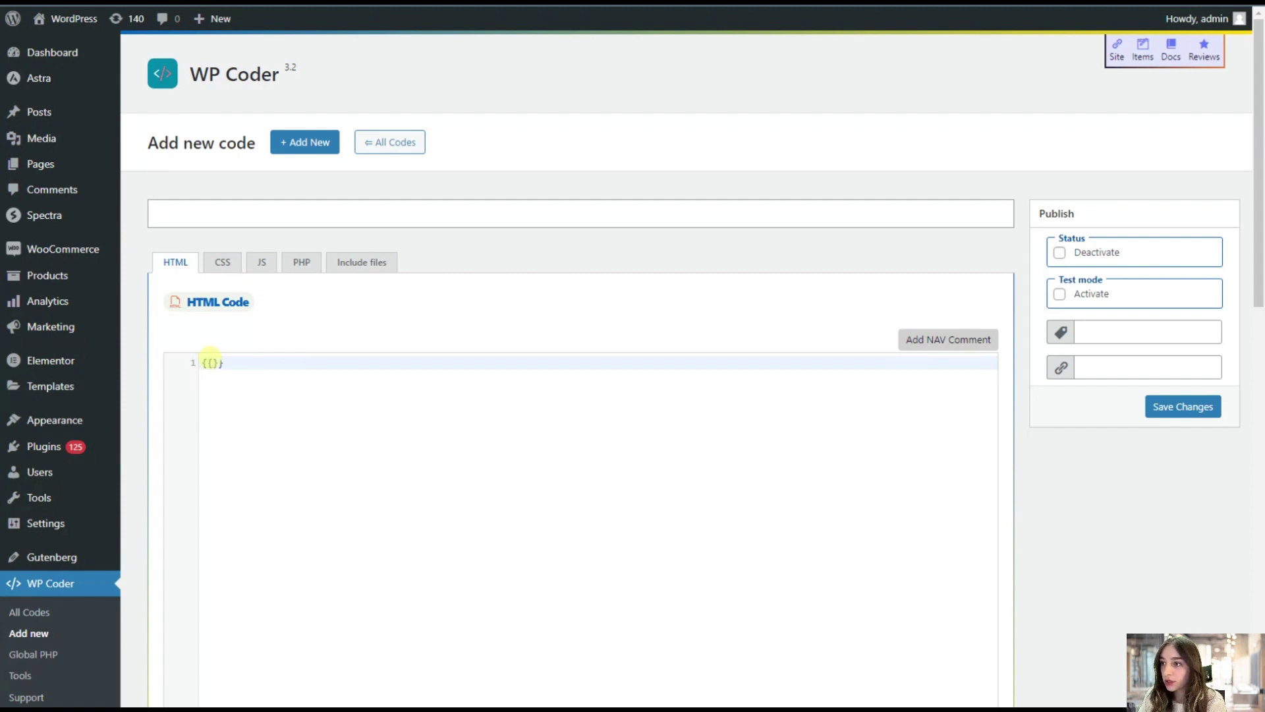
left_click(302, 262)
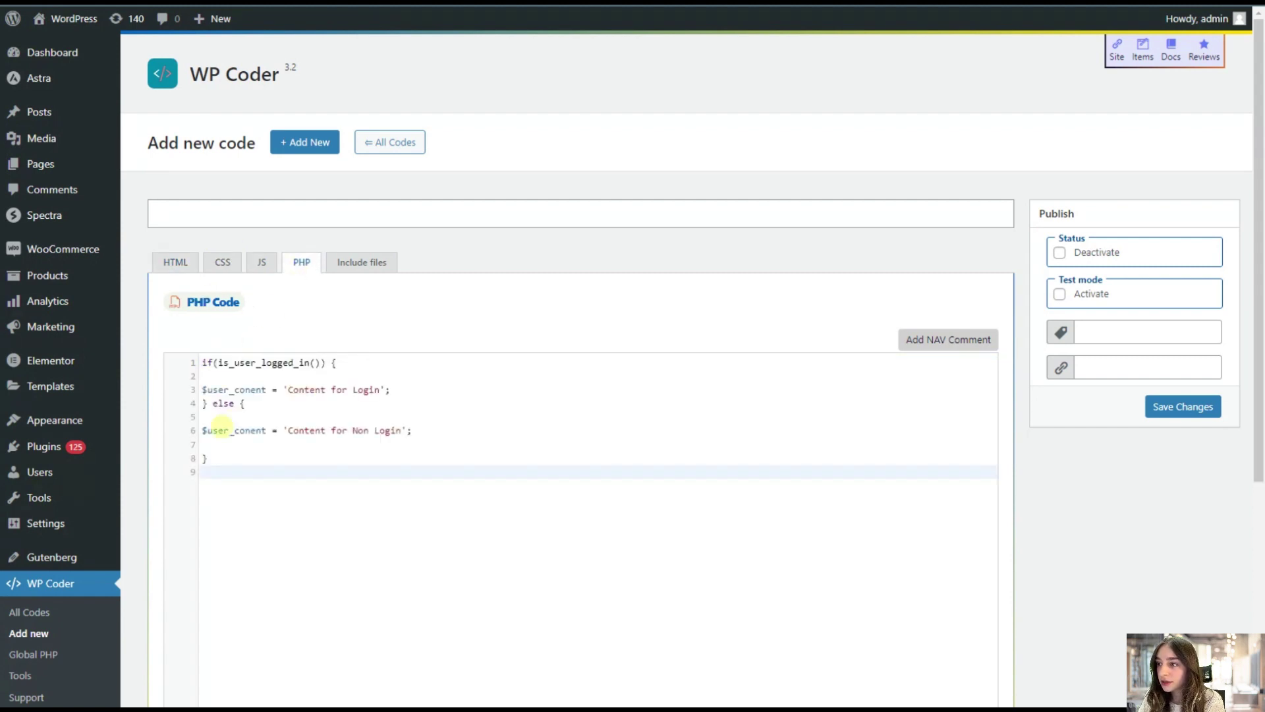
left_click_drag(201, 430, 265, 432)
key("ctrl+c")
left_click(188, 262)
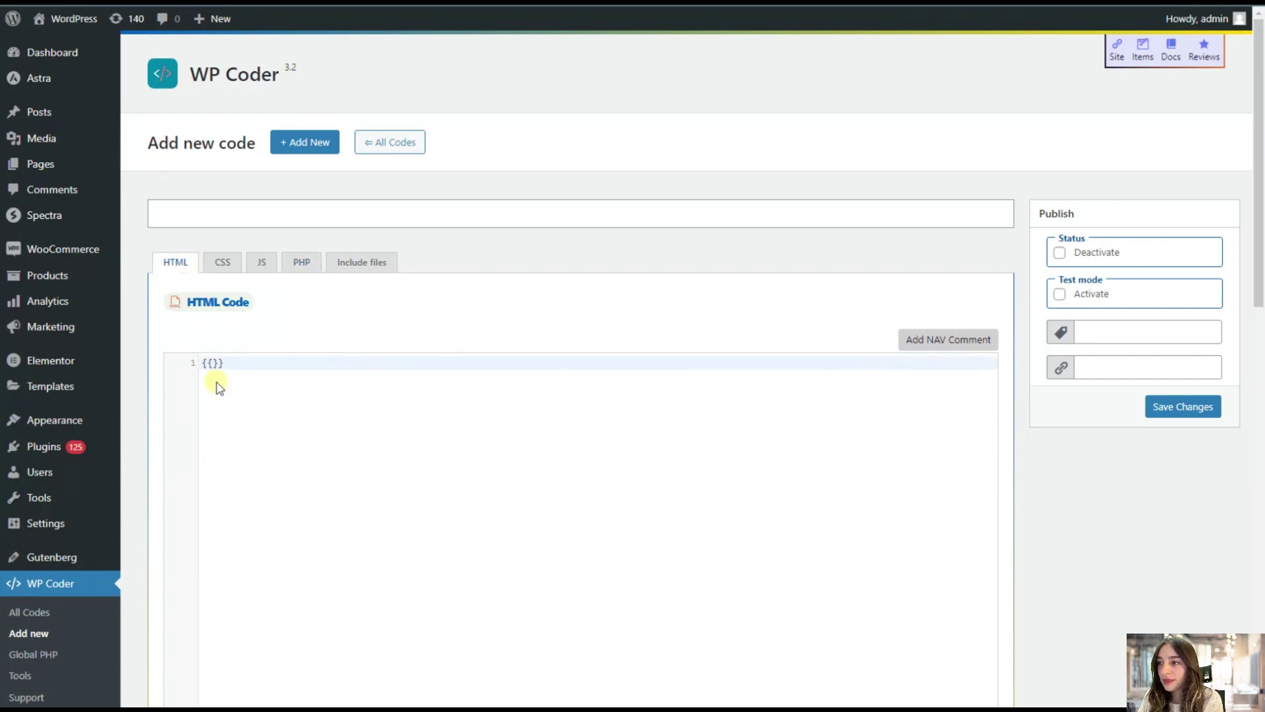
key("ctrl+v")
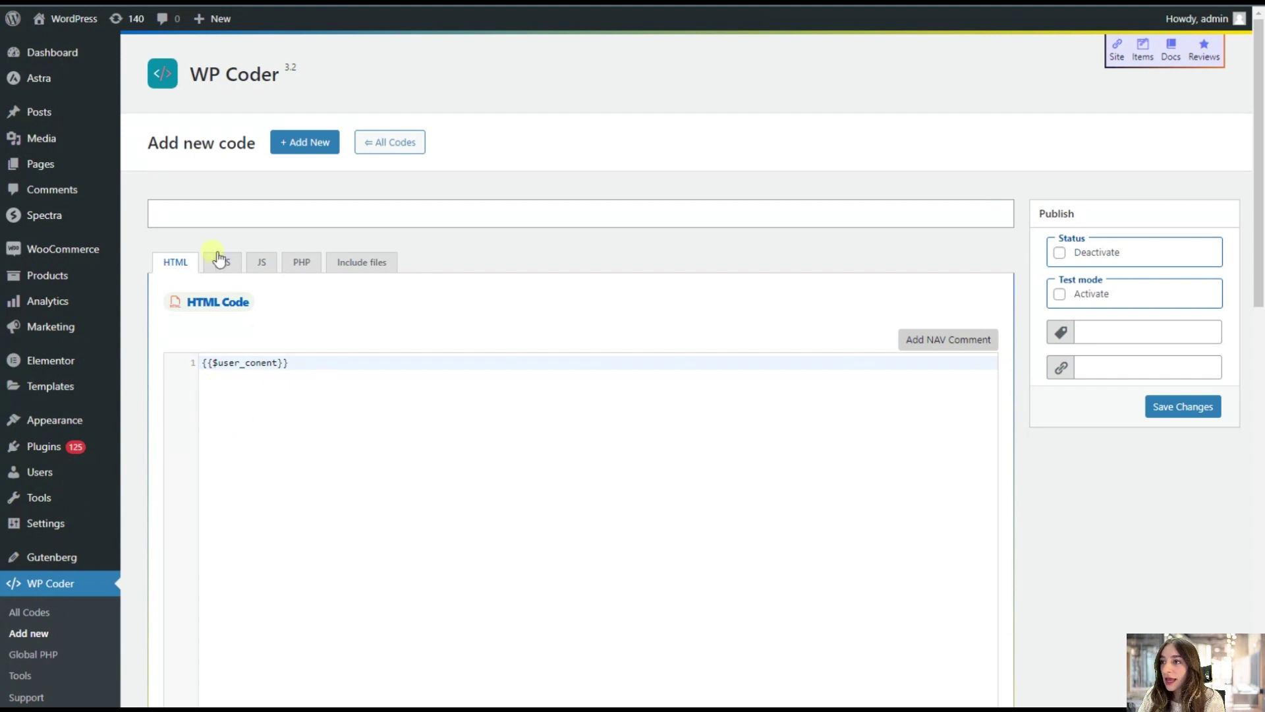
Title the code item 'Custom PHP' and save it as ID 11.
left_click(196, 213)
type("Custom PHP")
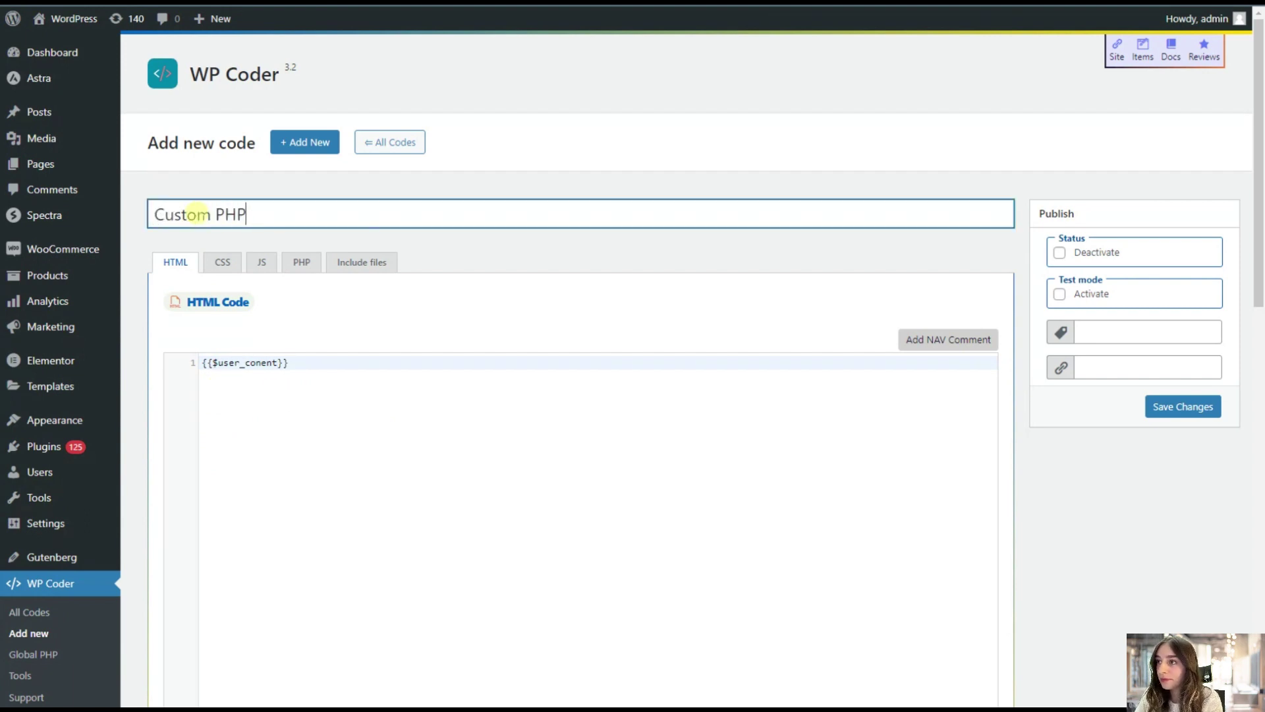
left_click(1157, 407)
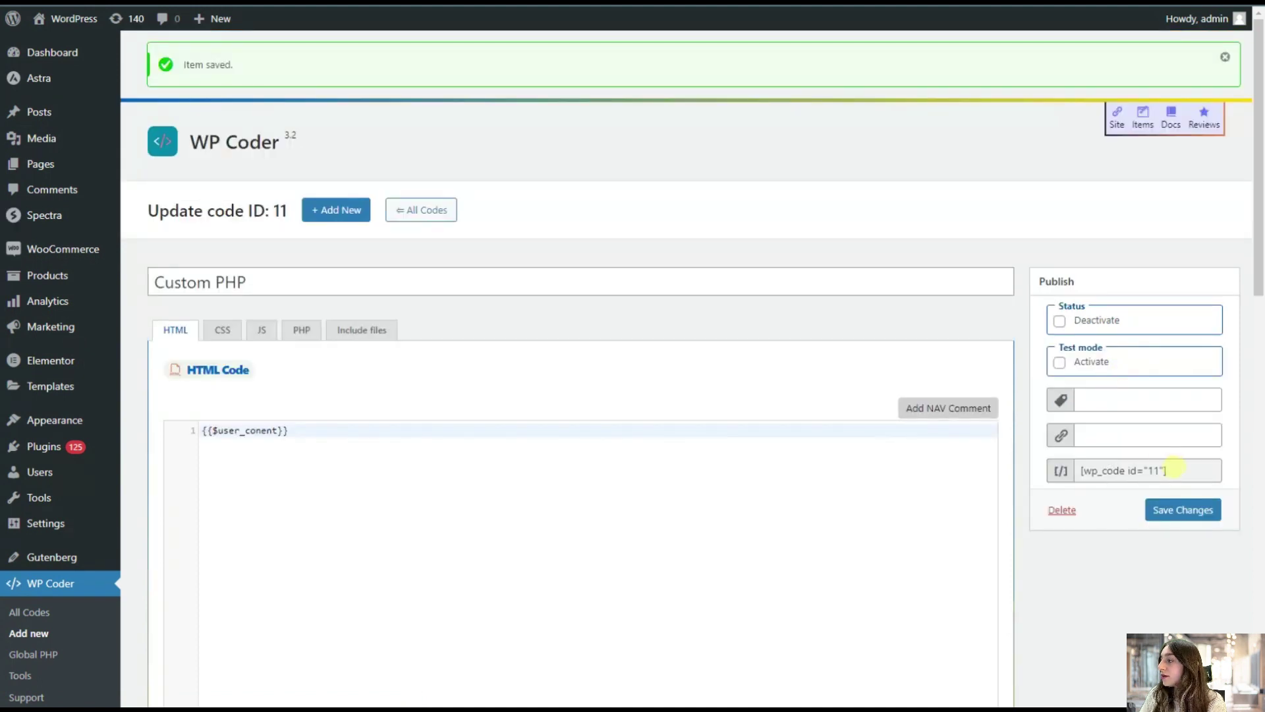
Insert the [wp_code id="11"] shortcode into the Sample Page, update it, and confirm 'Content for Login' shows live.
left_click_drag(1174, 467, 1081, 489)
key("ctrl+c")
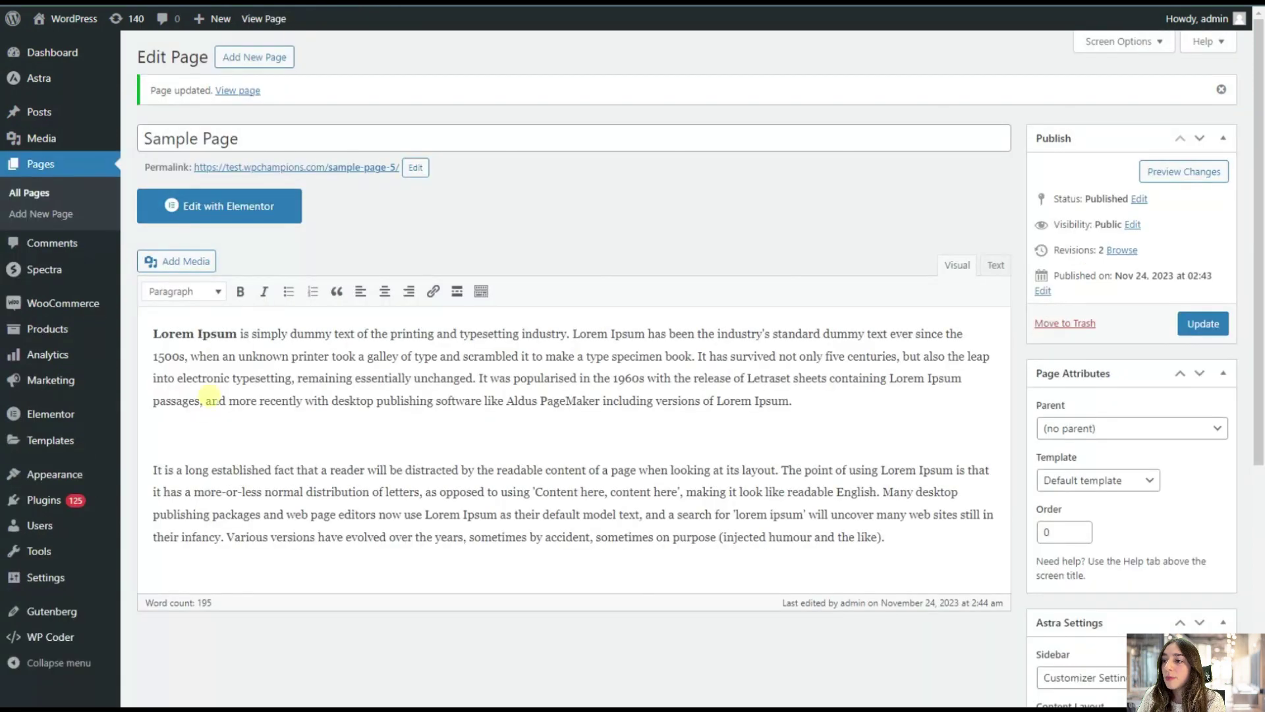
left_click(183, 437)
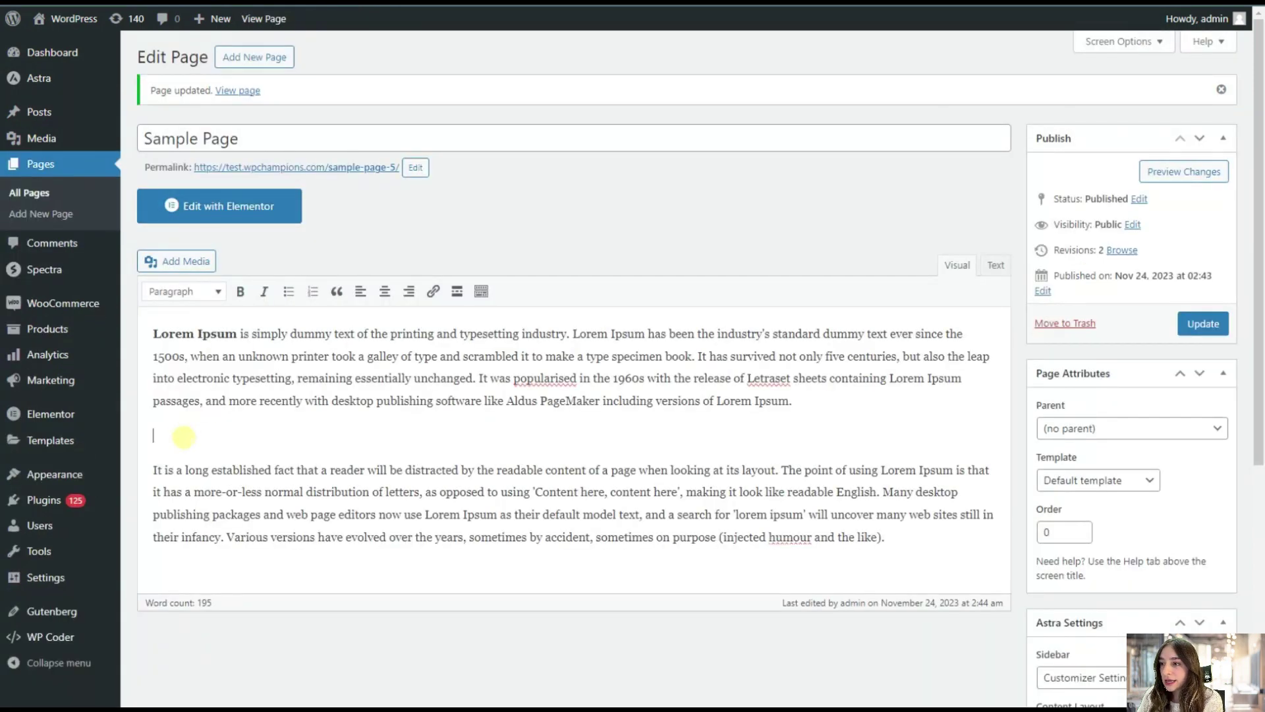
key("ctrl+v")
left_click(1205, 326)
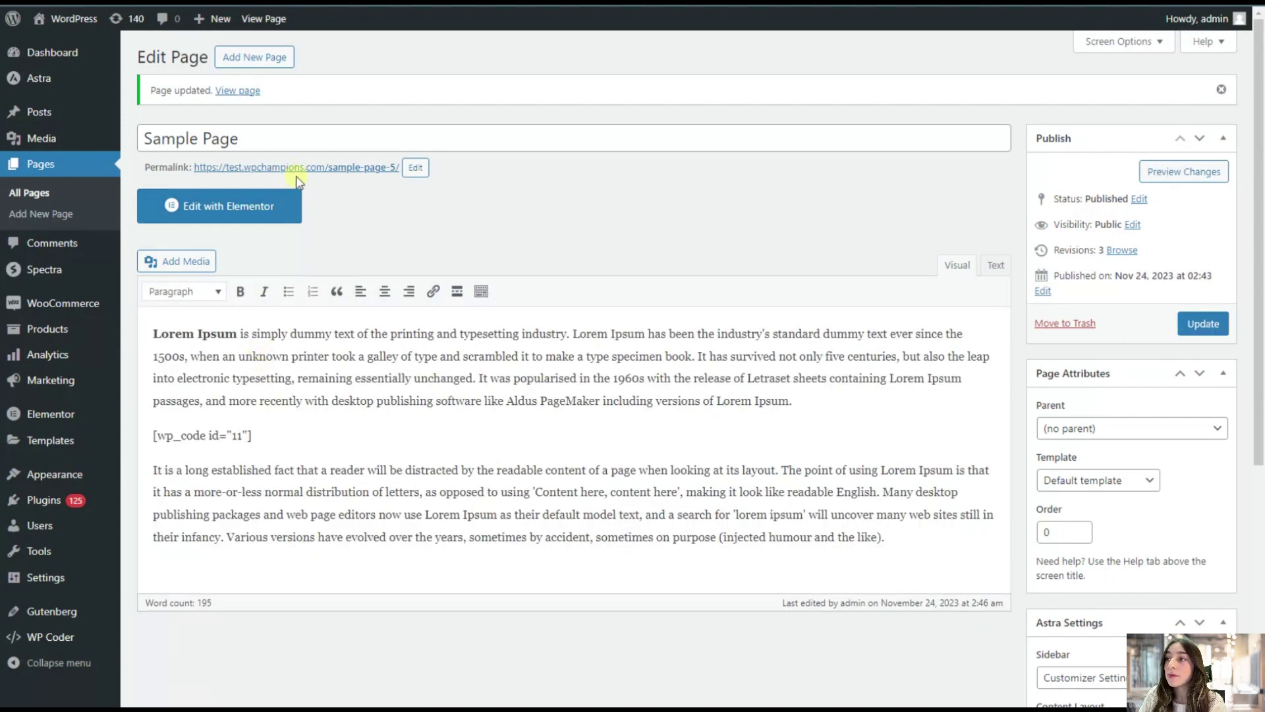
left_click(299, 168)
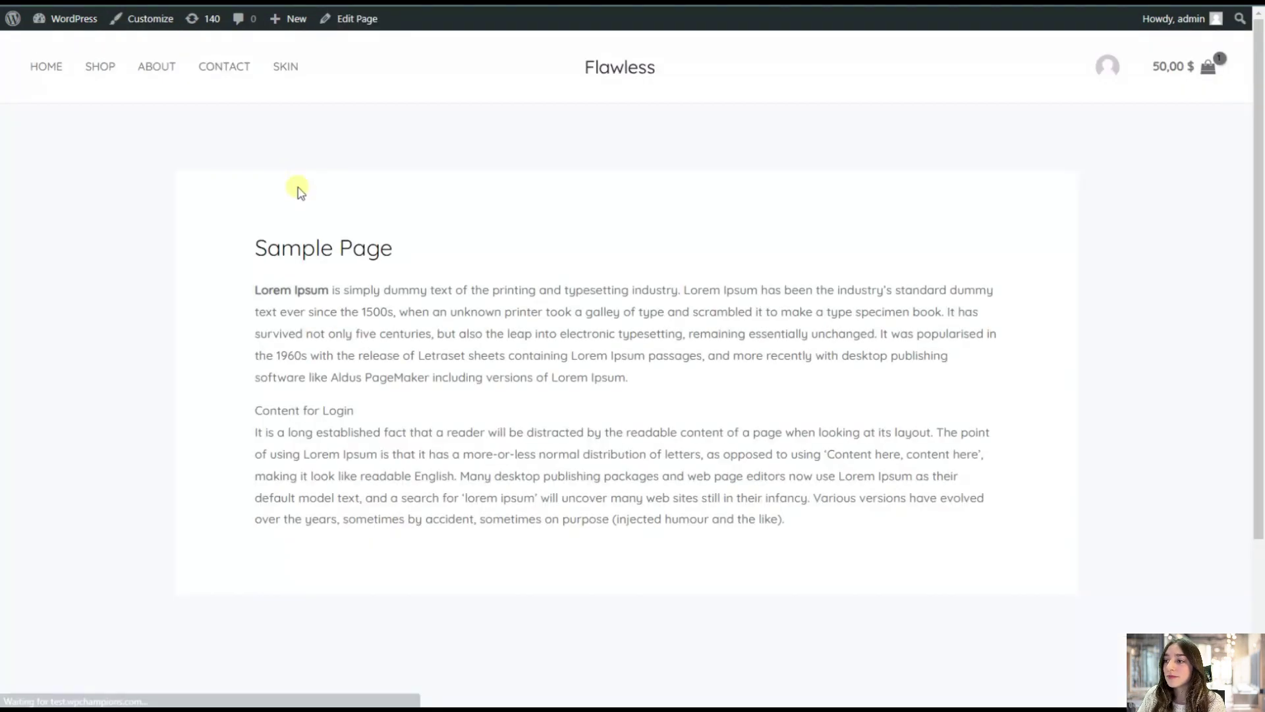
mouse_move(337, 410)
left_mouse_down()
mouse_move(267, 426)
mouse_move(349, 402)
left_mouse_up()
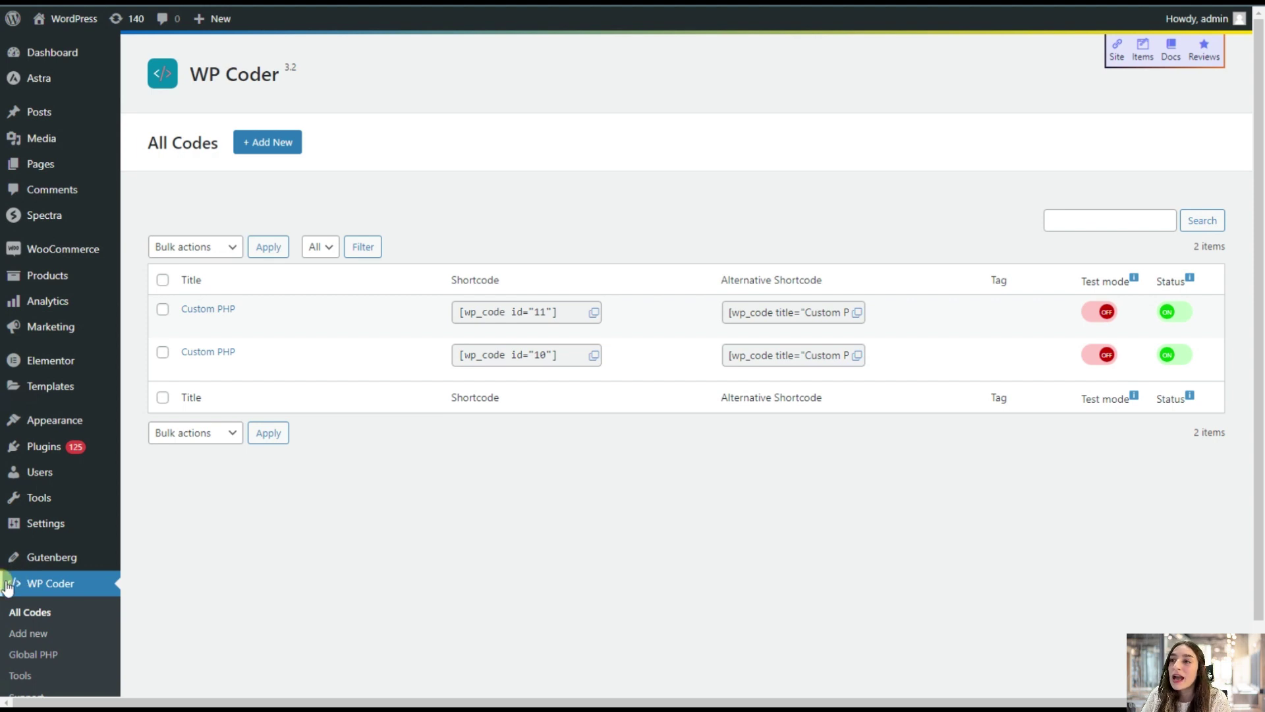
Start a new WP Coder code entry for the Floating Button.
left_click(255, 148)
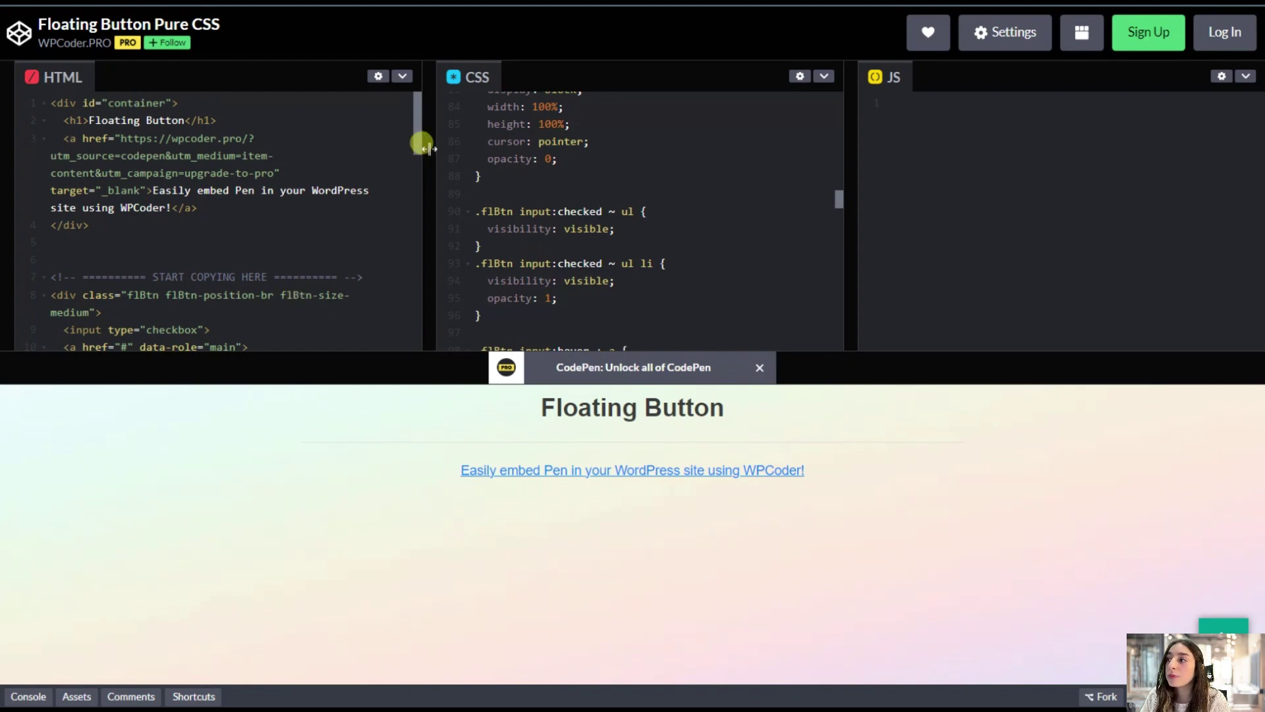
Copy the floating button HTML from the CodePen pen into the entry's HTML editor.
scroll(119, 253, "down", 2)
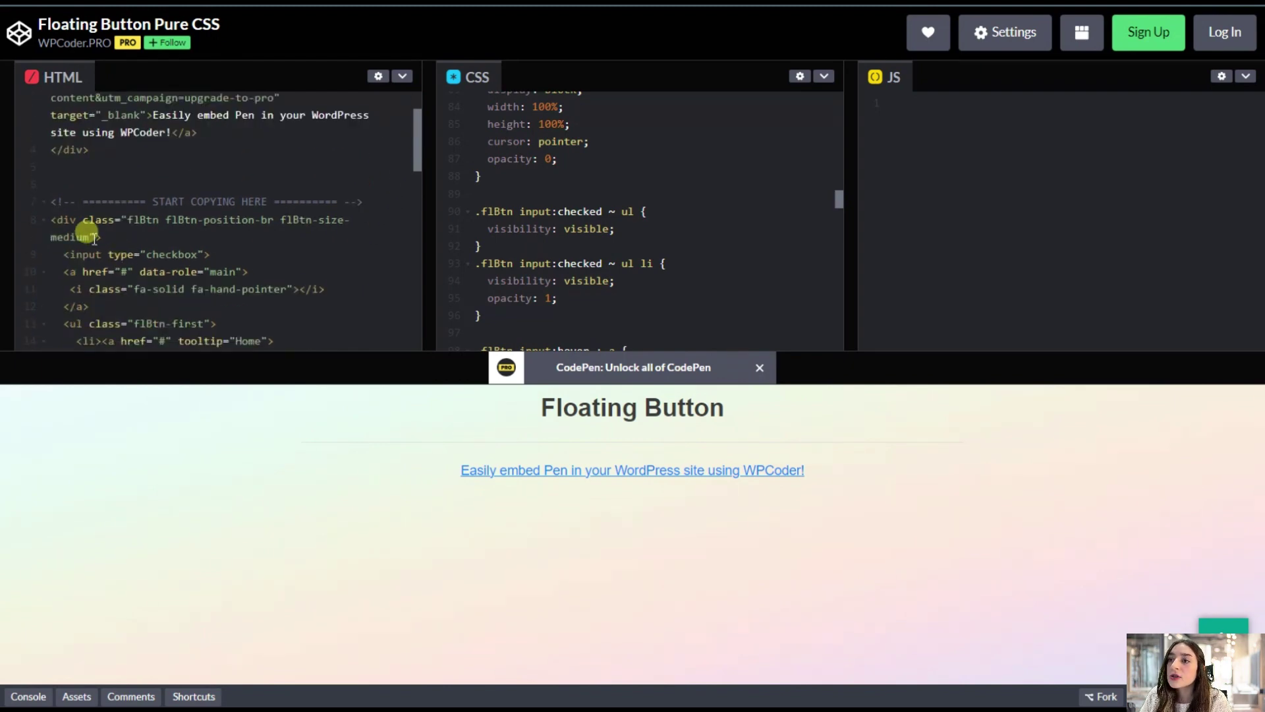
left_click_drag(51, 222, 127, 167)
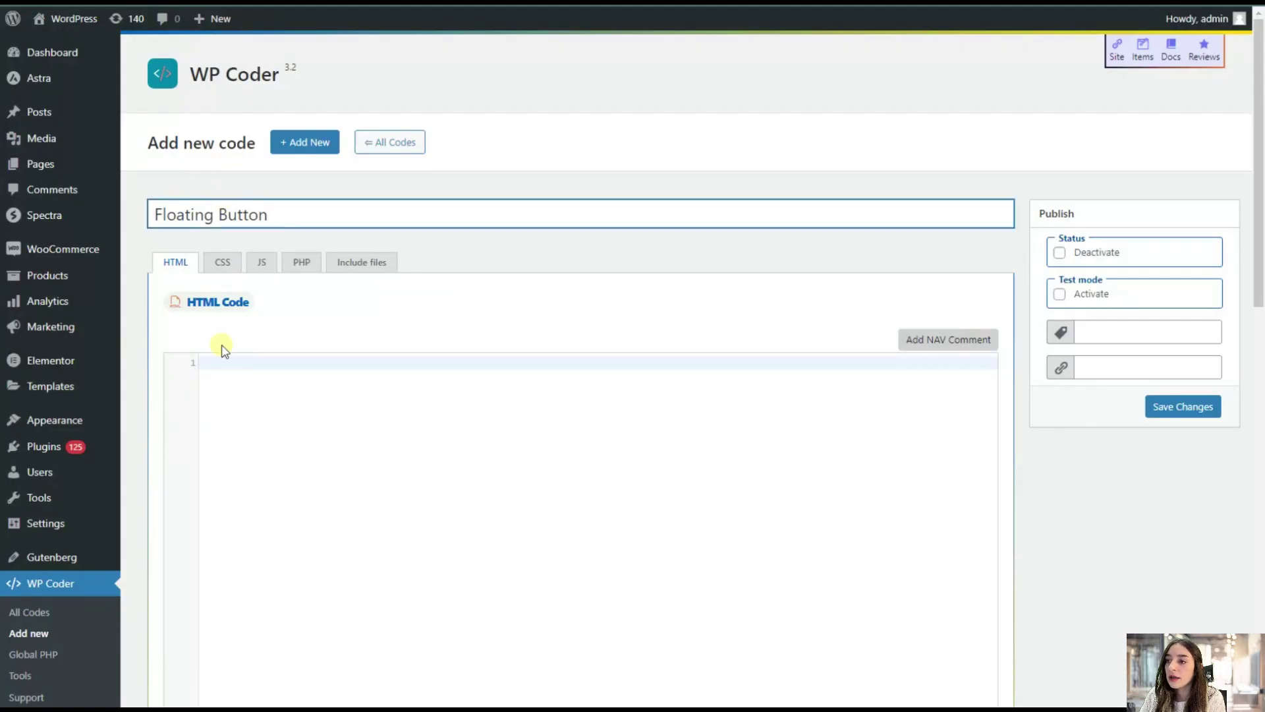
left_click(216, 356)
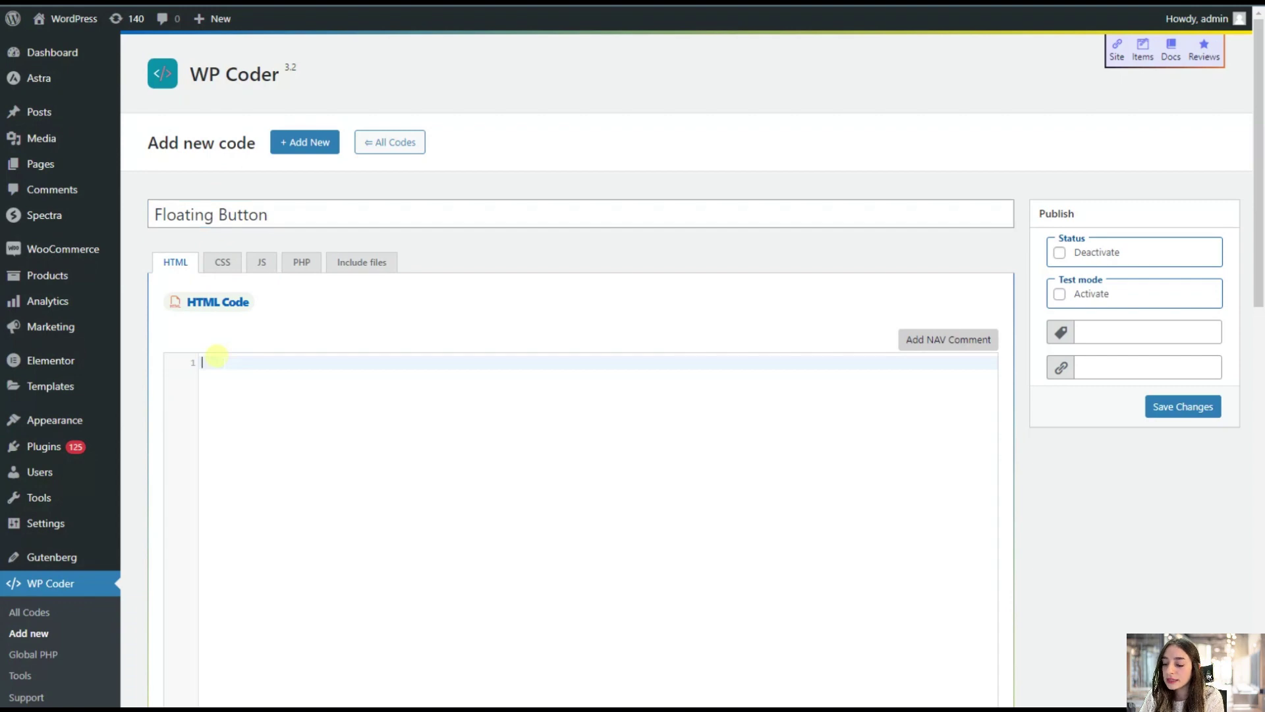
key("ctrl+v")
Select and copy the pen's floating button CSS down to the 'Floating Button Style End' comment.
left_click(224, 209)
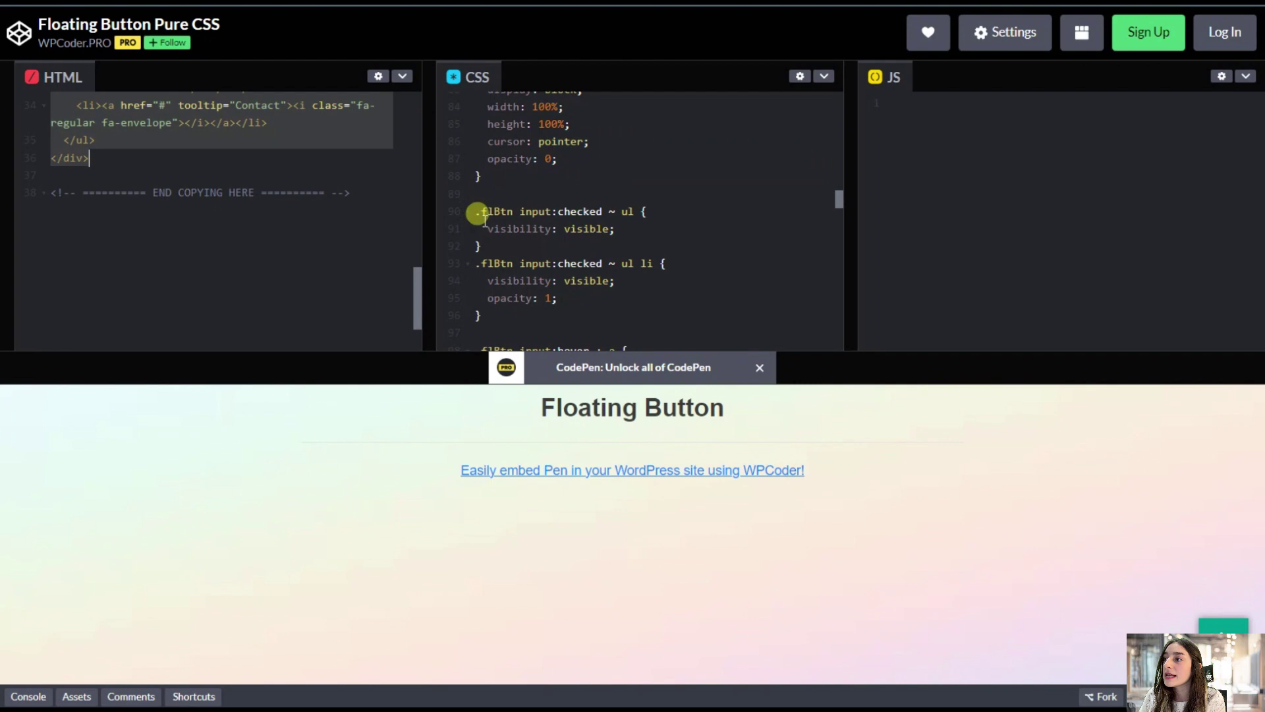
scroll(474, 211, "down", 10)
scroll(487, 276, "down", 3)
left_click_drag(475, 206, 557, 252)
scroll(521, 276, "down", 2)
scroll(525, 274, "down", 20)
scroll(547, 270, "down", 15)
scroll(557, 254, "up", 1)
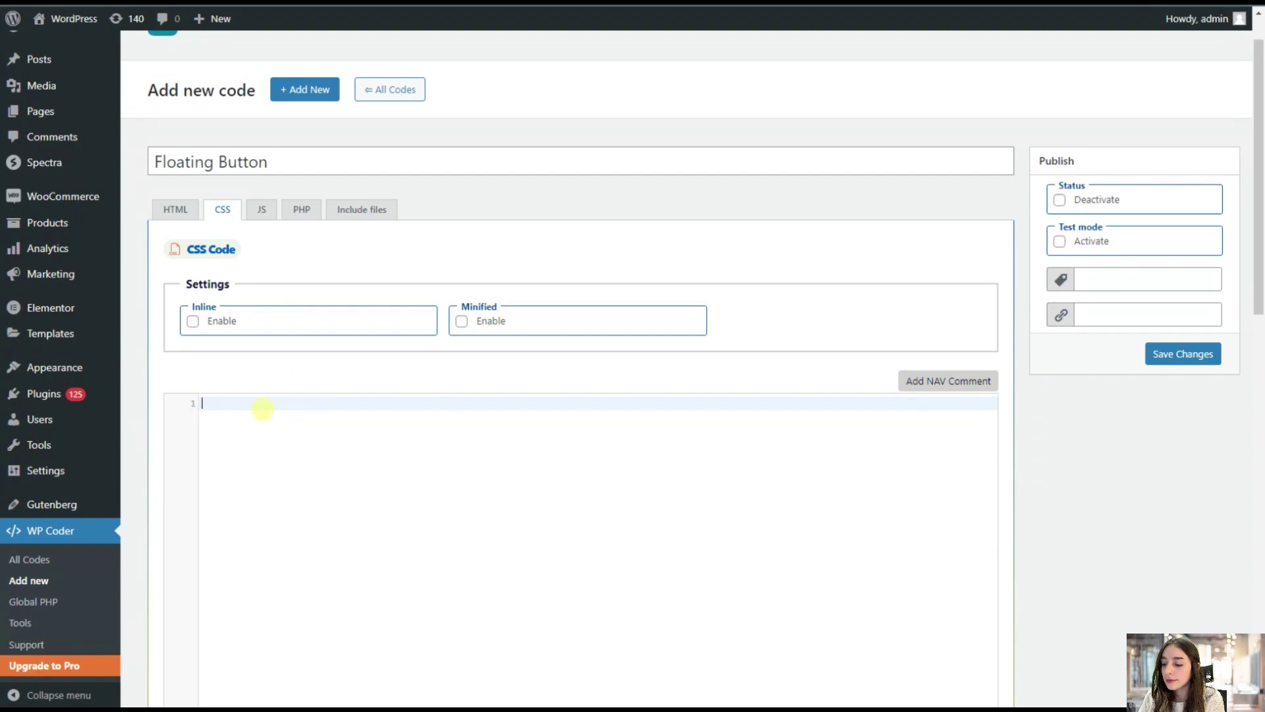
Paste the full floating button CSS, 156 lines, into the Floating Button entry's CSS section.
key("ctrl+v")
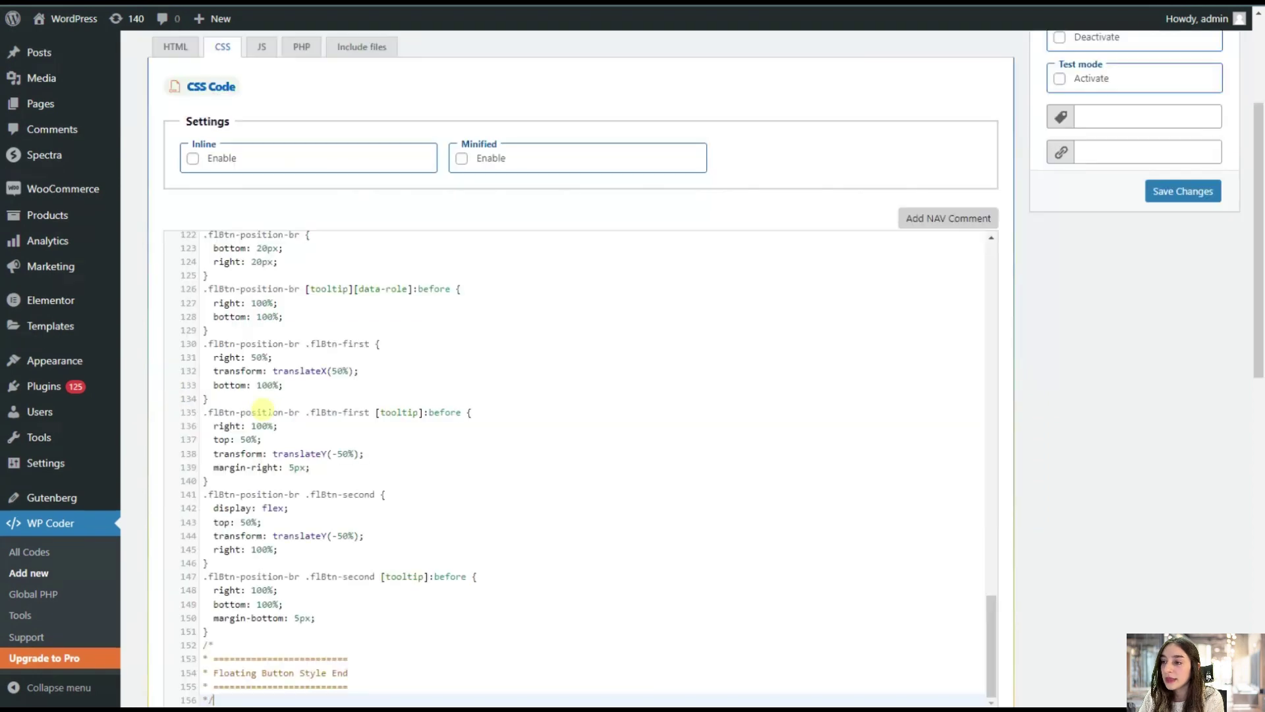
scroll(251, 461, "up", 20)
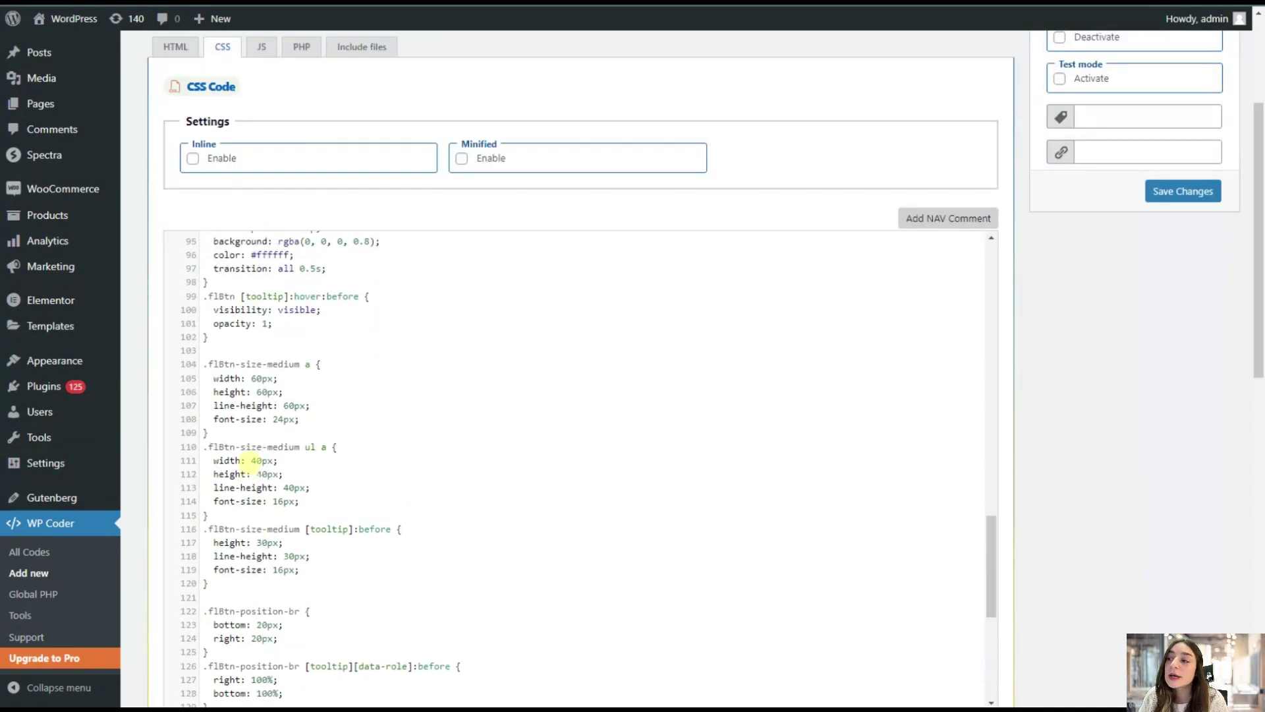
scroll(244, 465, "up", 8)
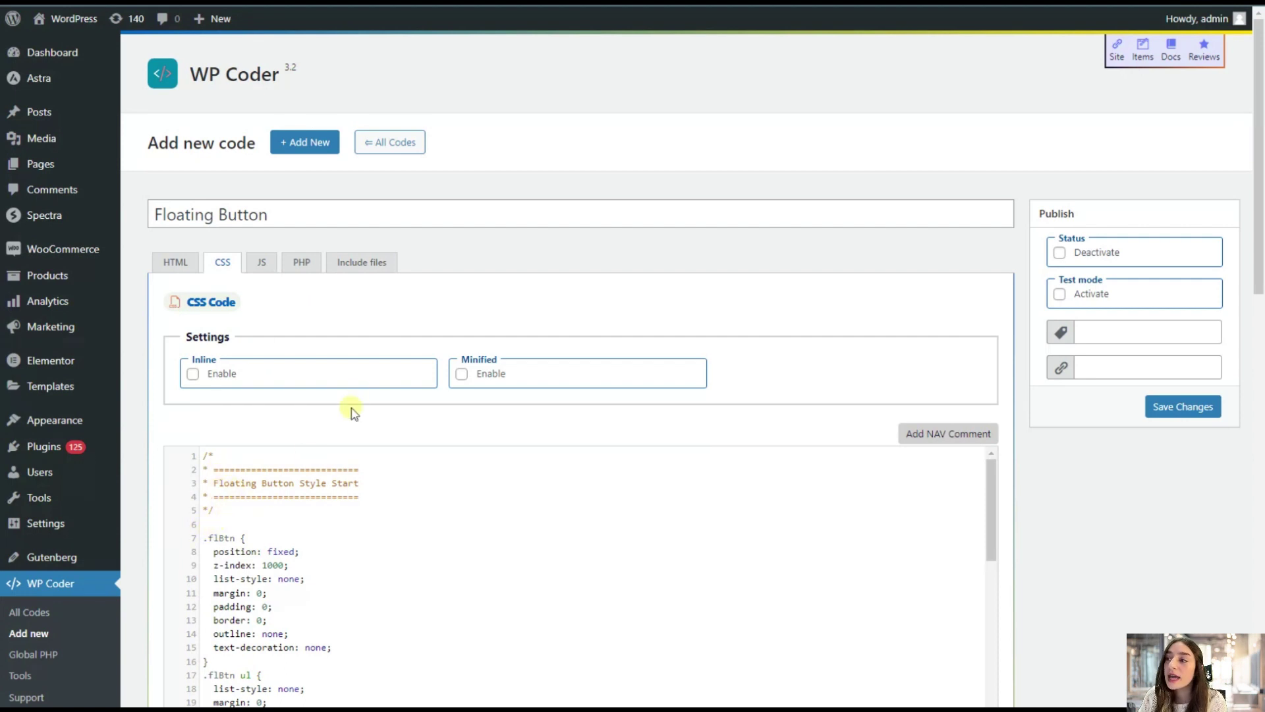
Copy the Font Awesome stylesheet URL from the pen's CSS settings.
left_click(379, 255)
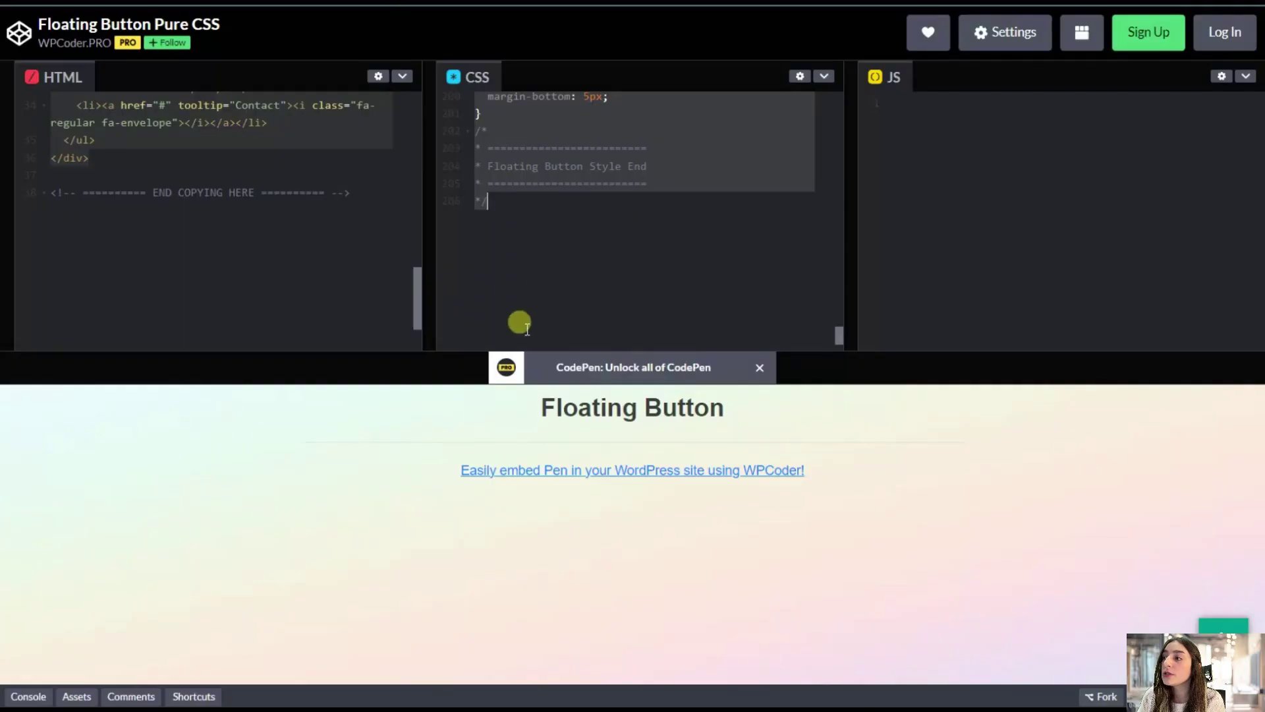
scroll(517, 318, "up", 15)
left_click(800, 77)
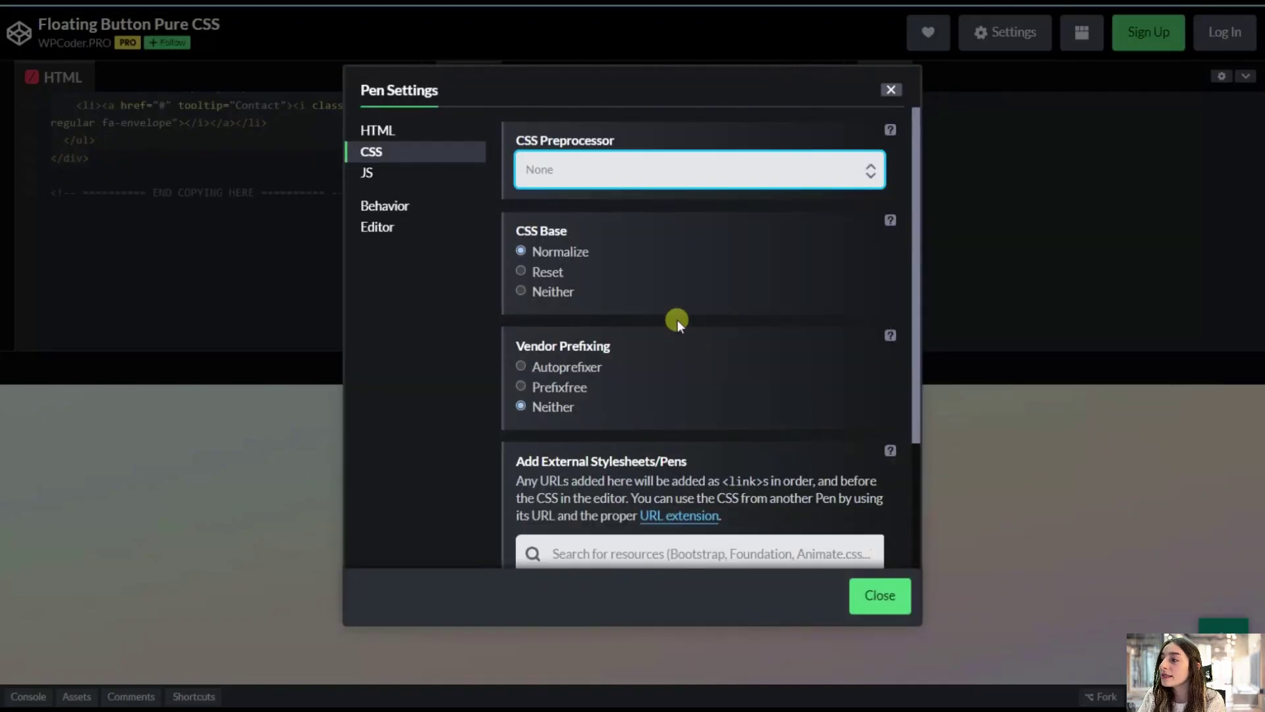
scroll(643, 362, "down", 3)
left_click_drag(539, 442, 905, 437)
left_click(931, 443)
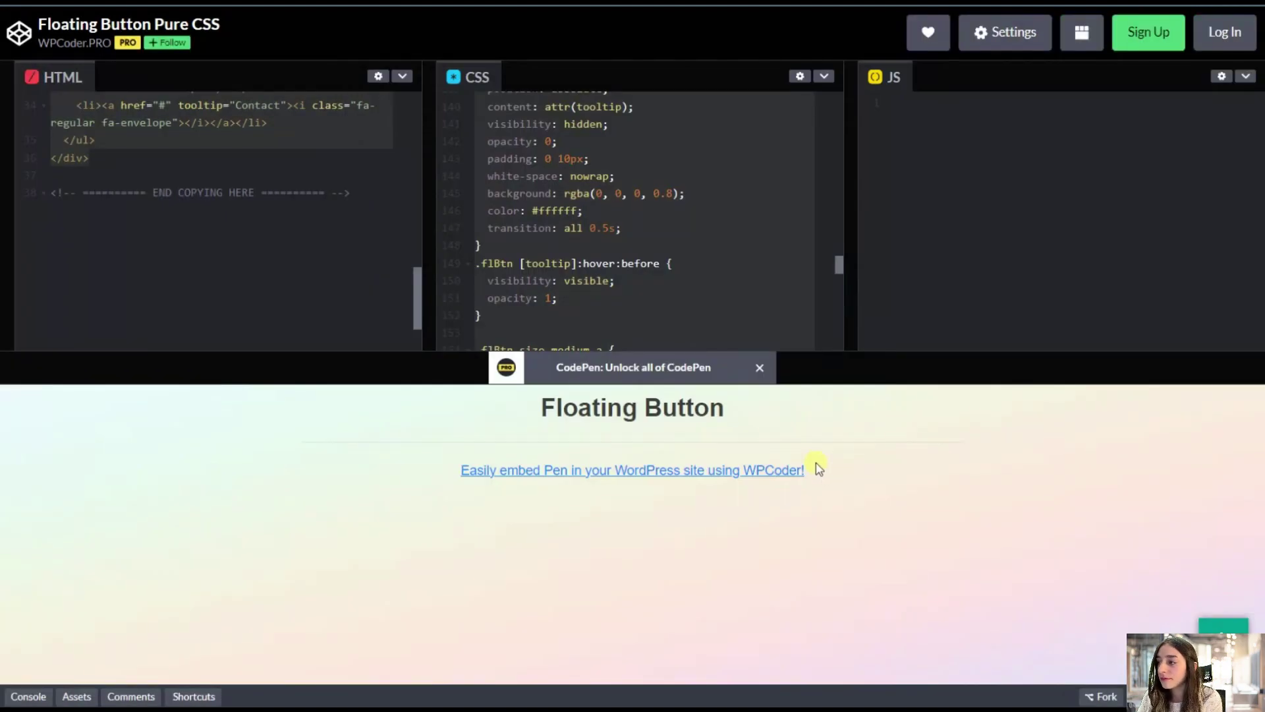
left_click(801, 76)
scroll(644, 438, "down", 4)
triple_click(625, 440)
key("ctrl+c")
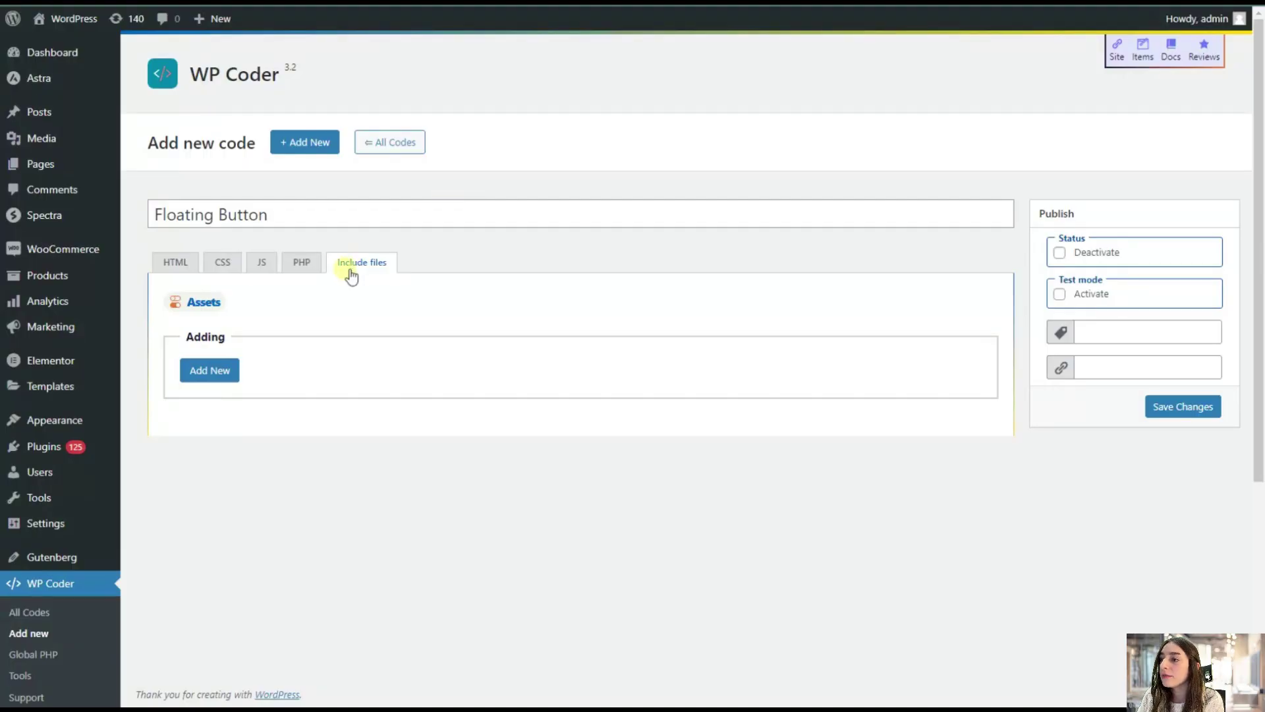
Add the Font Awesome 6.4.2 URL as a file include and save the entry as ID 12.
left_click(224, 369)
left_click(480, 382)
key("ctrl+v")
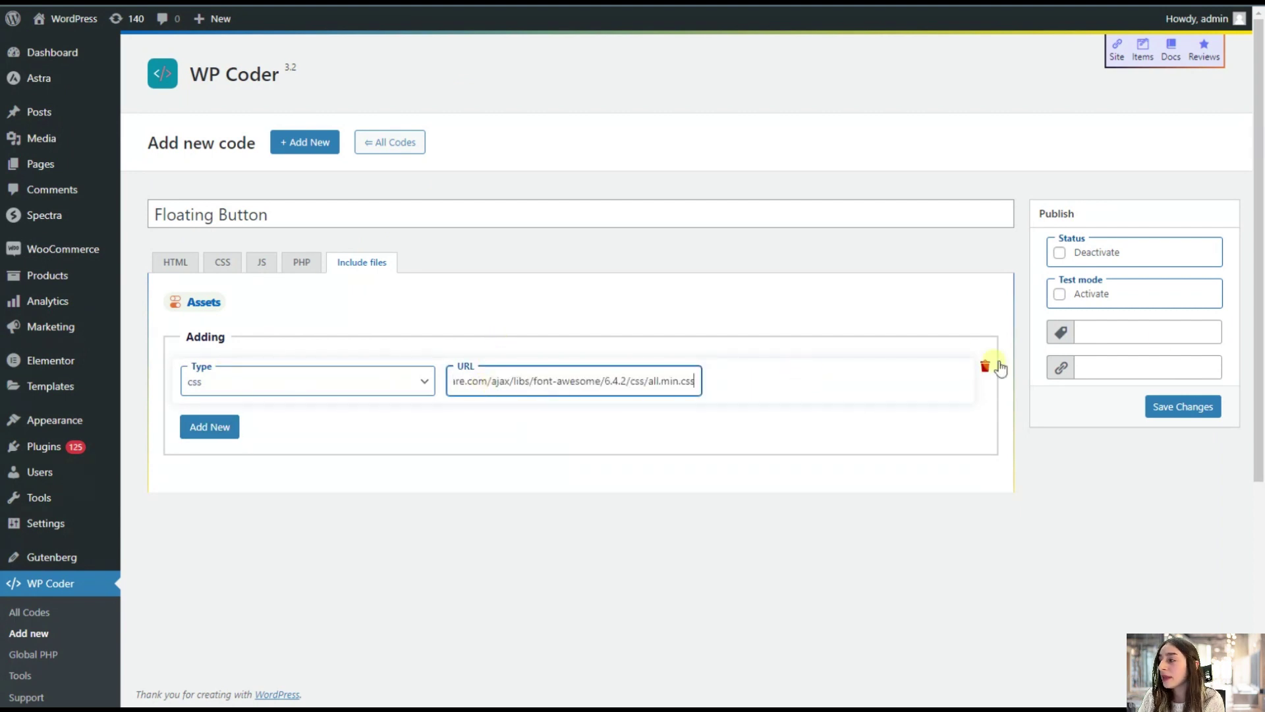
left_click(1173, 416)
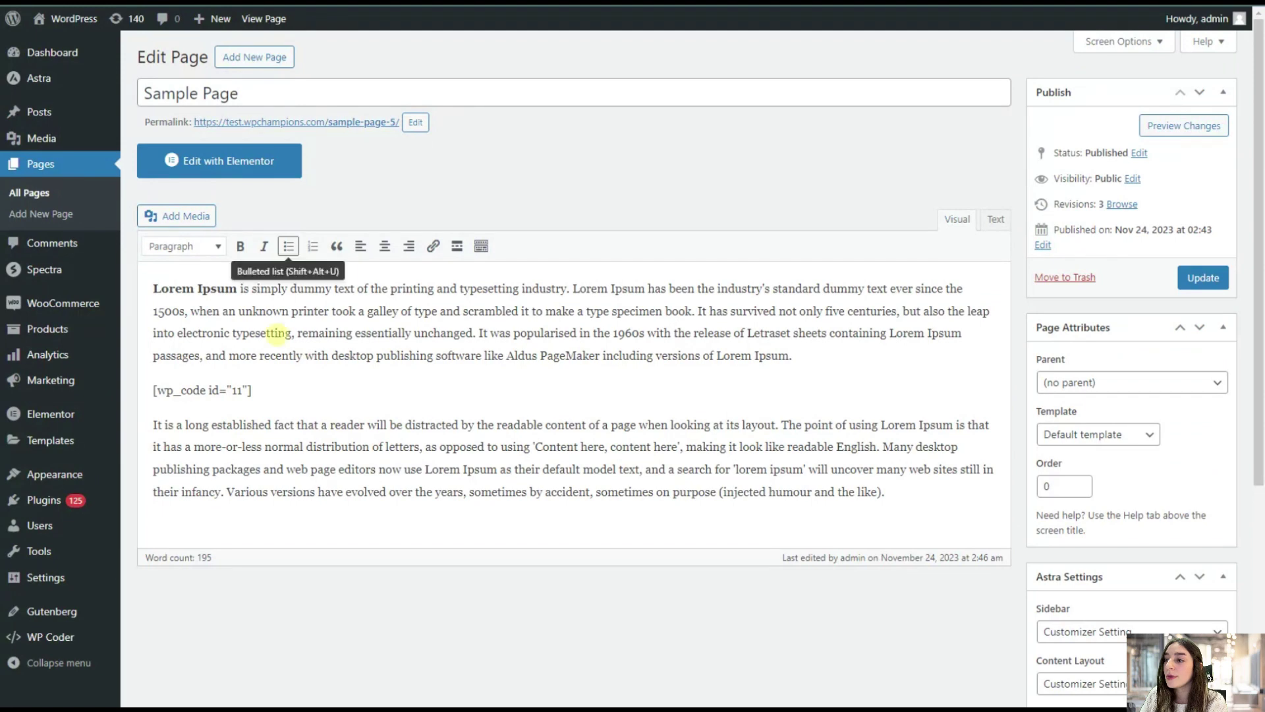
Add [wp_code id="12"] below the ID 11 shortcode, update the Sample Page, and view it live.
left_click(263, 398)
key("Return")
key("Return")
type("[wp_code id=\"12\"]")
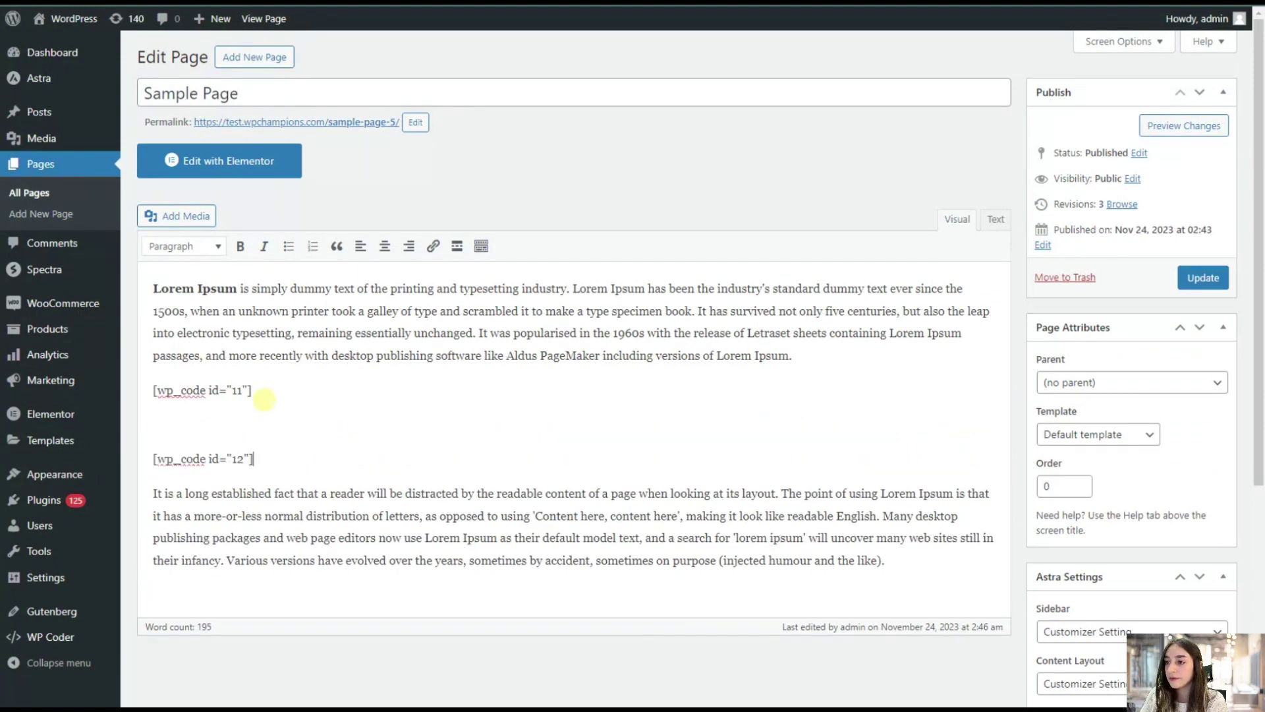
left_click(1201, 280)
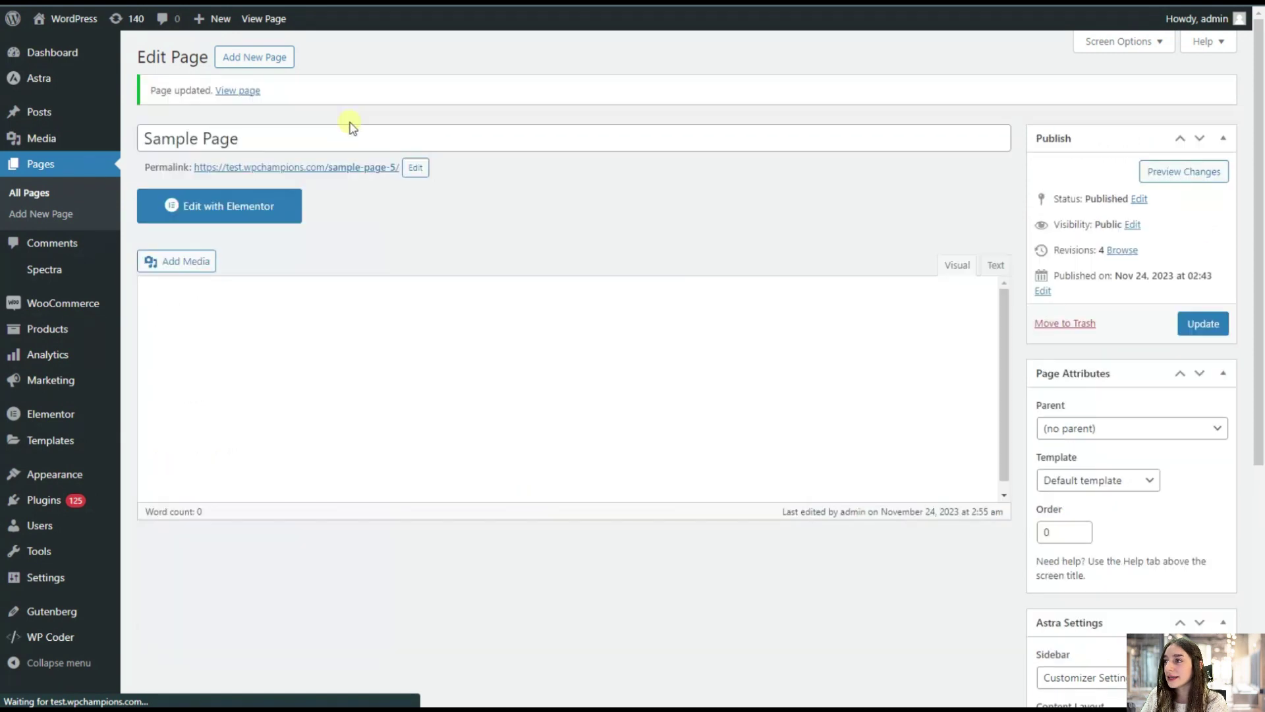
left_click(282, 168)
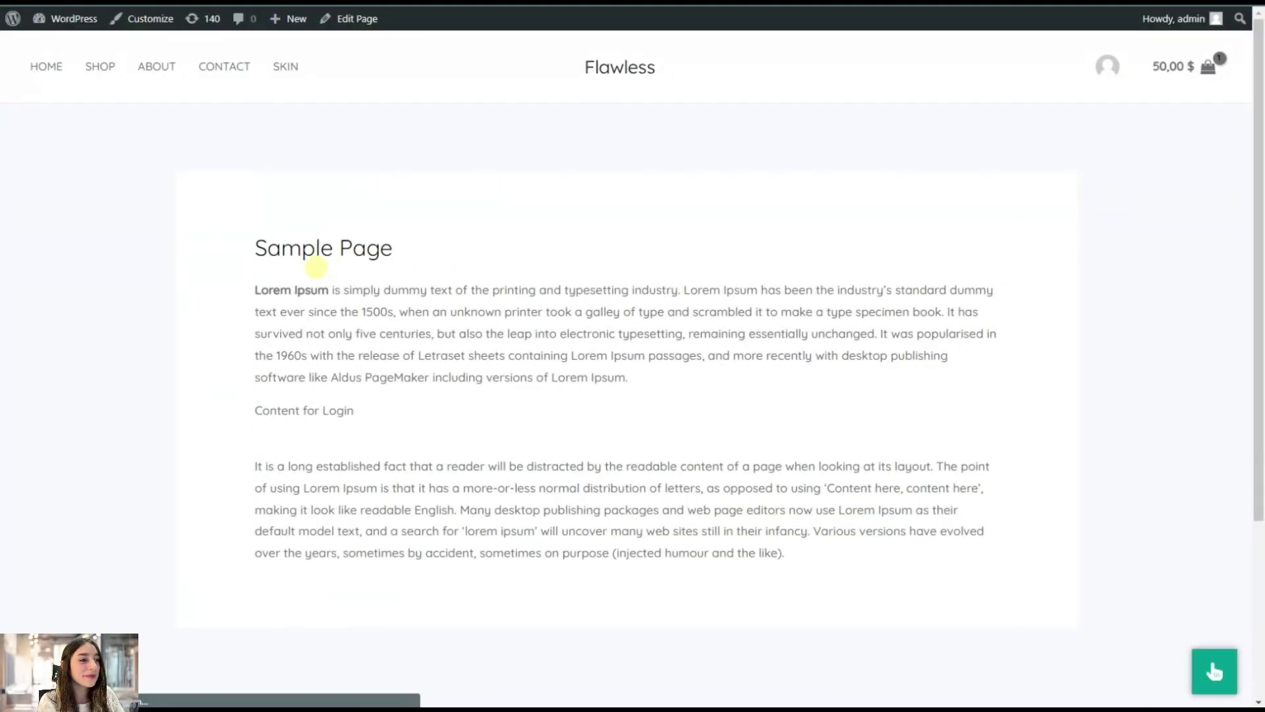
Expand the floating button at the bottom-right of the live Sample Page to show its icons.
scroll(316, 266, "down", 3)
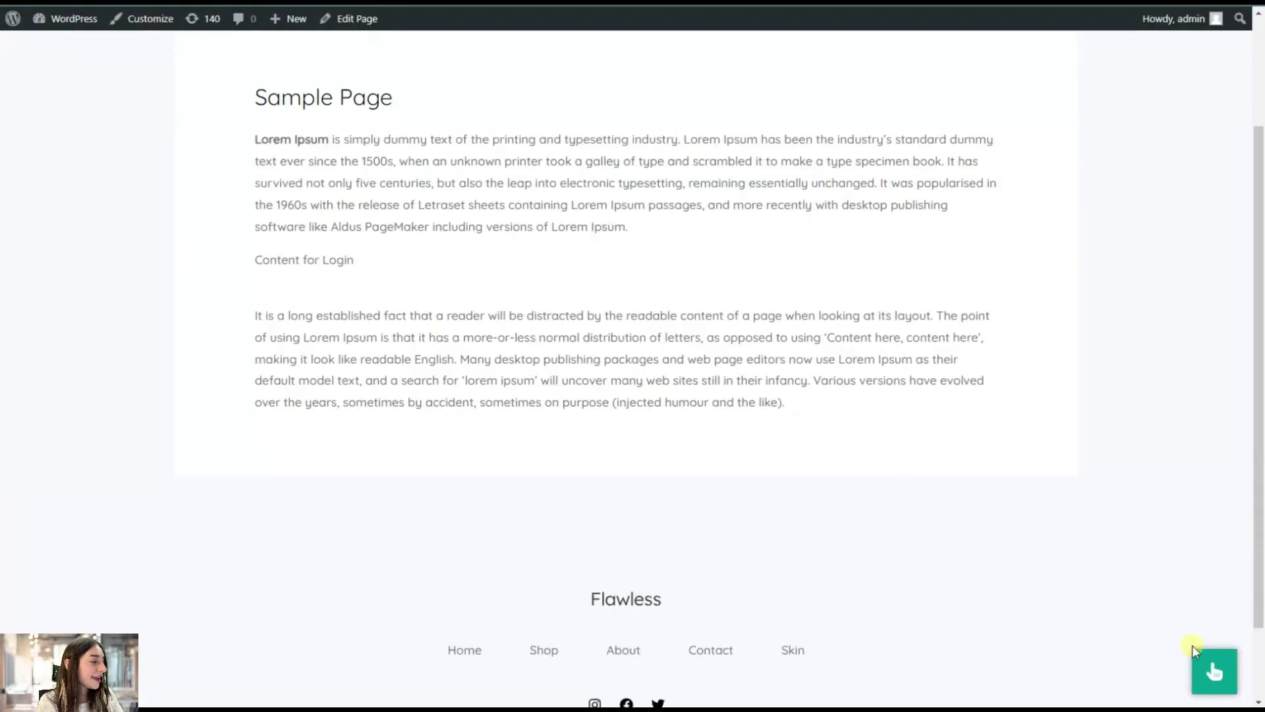
left_click(1214, 670)
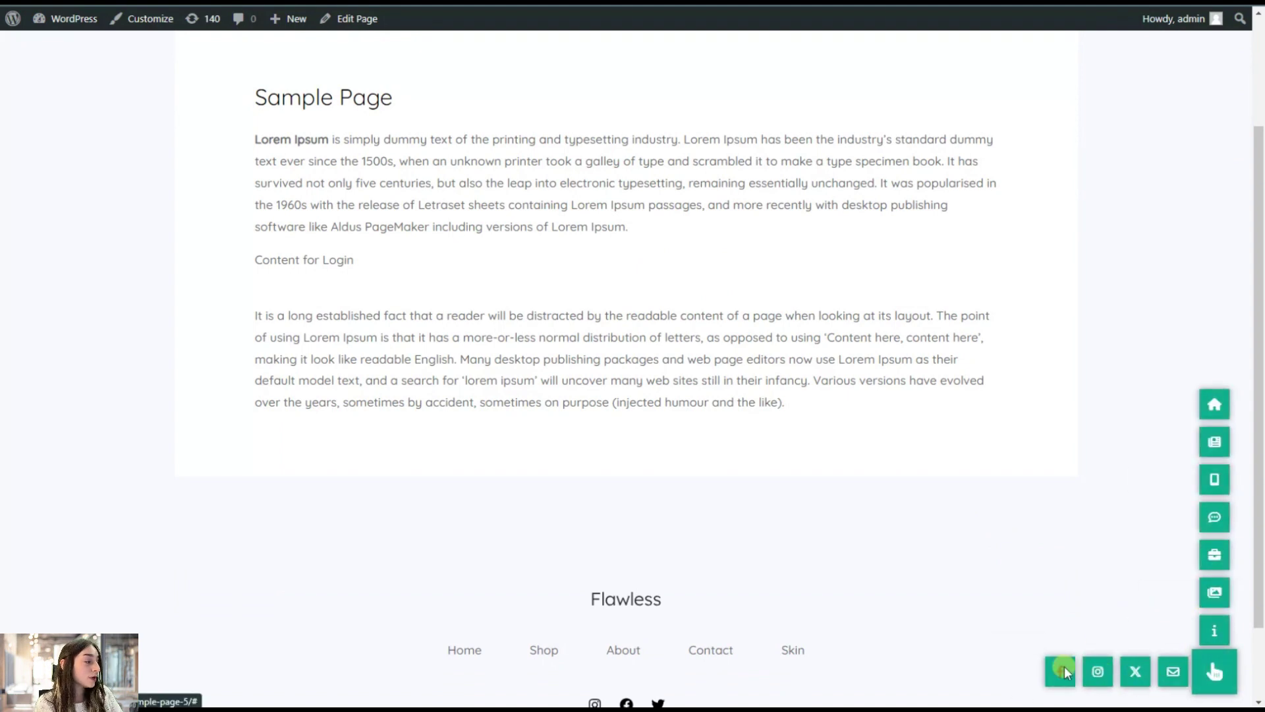
scroll(1146, 580, "up", 2)
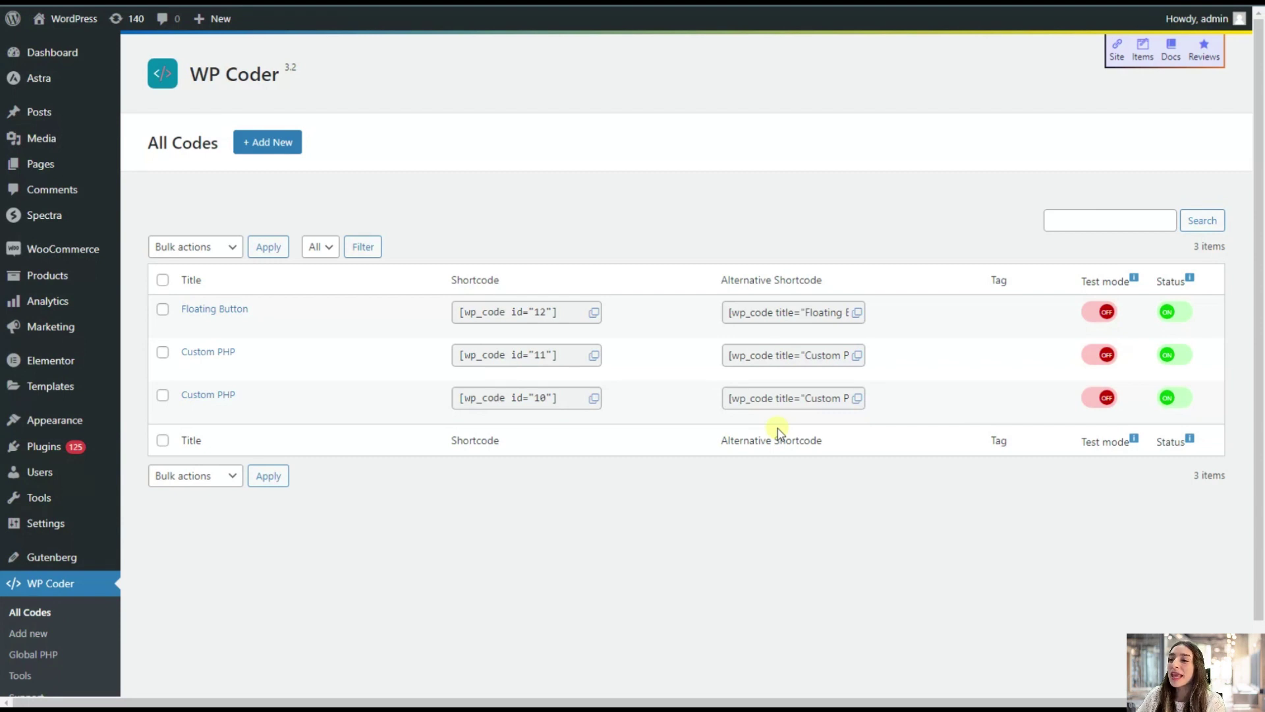
Create a new 'Notifications' entry whose HTML wraps {{$shortcode_content}} in a div with class 'notification'.
mouse_move(737, 422)
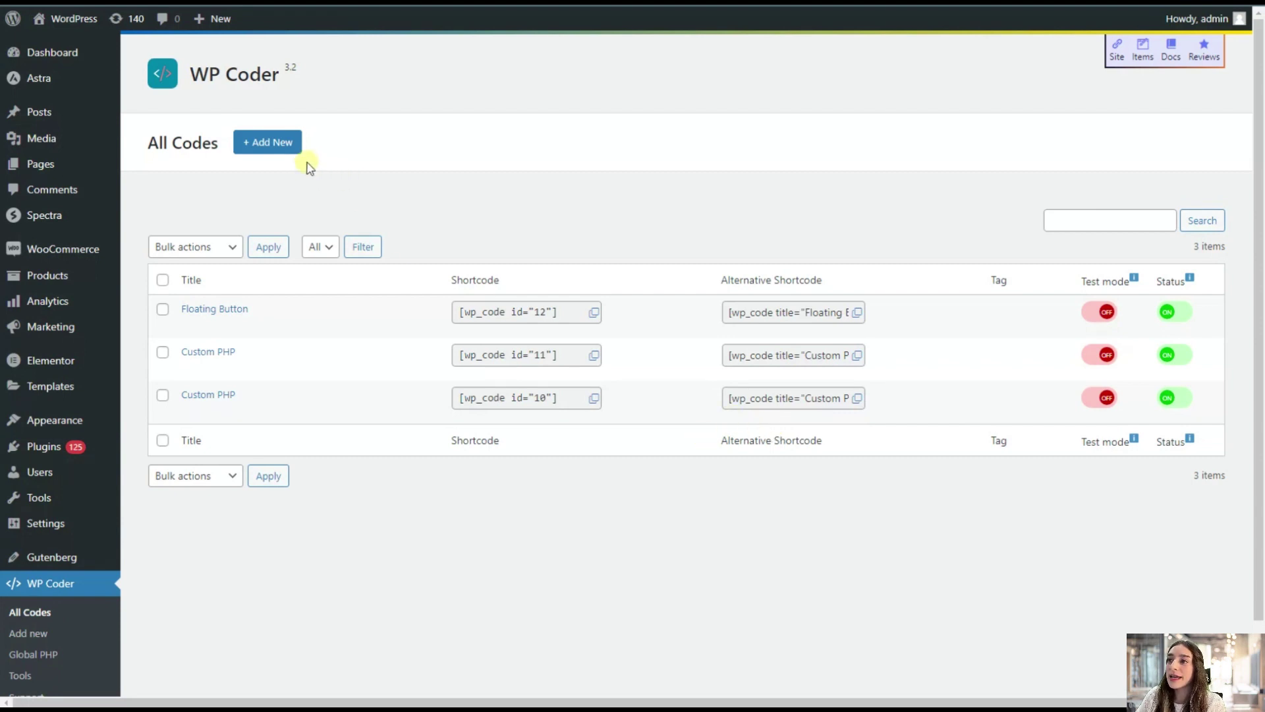
left_click(279, 132)
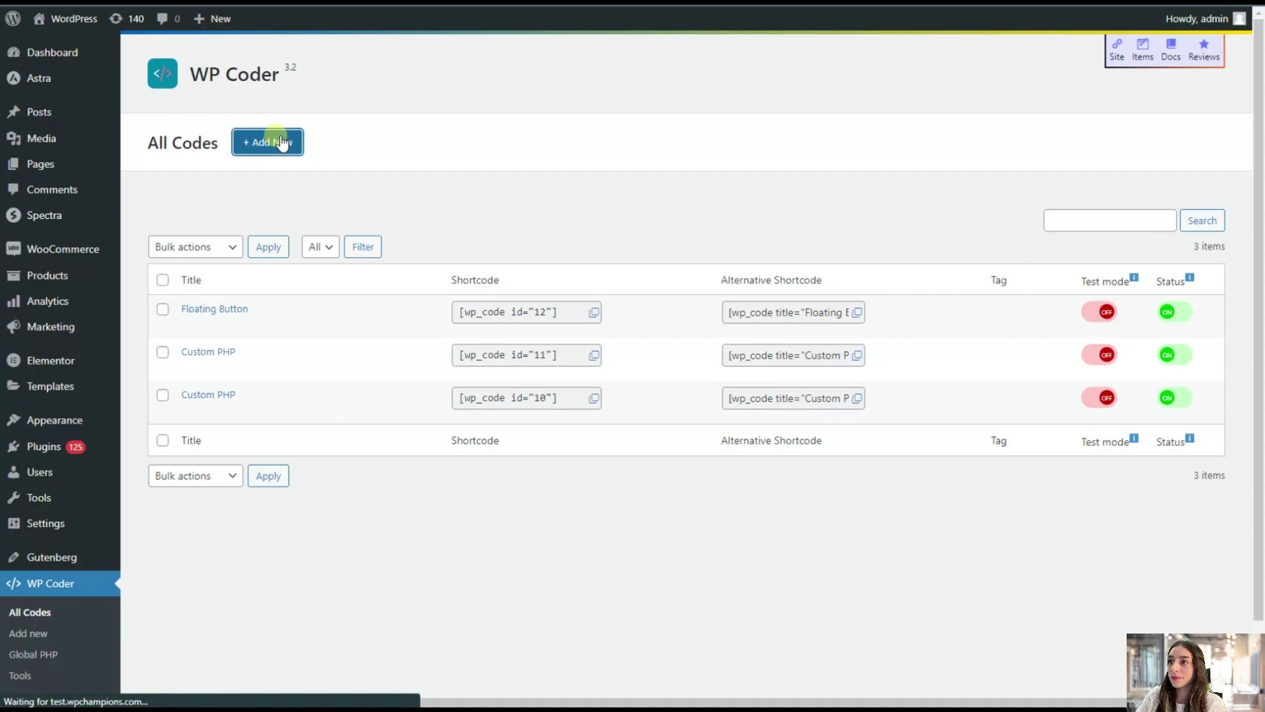
left_click(253, 217)
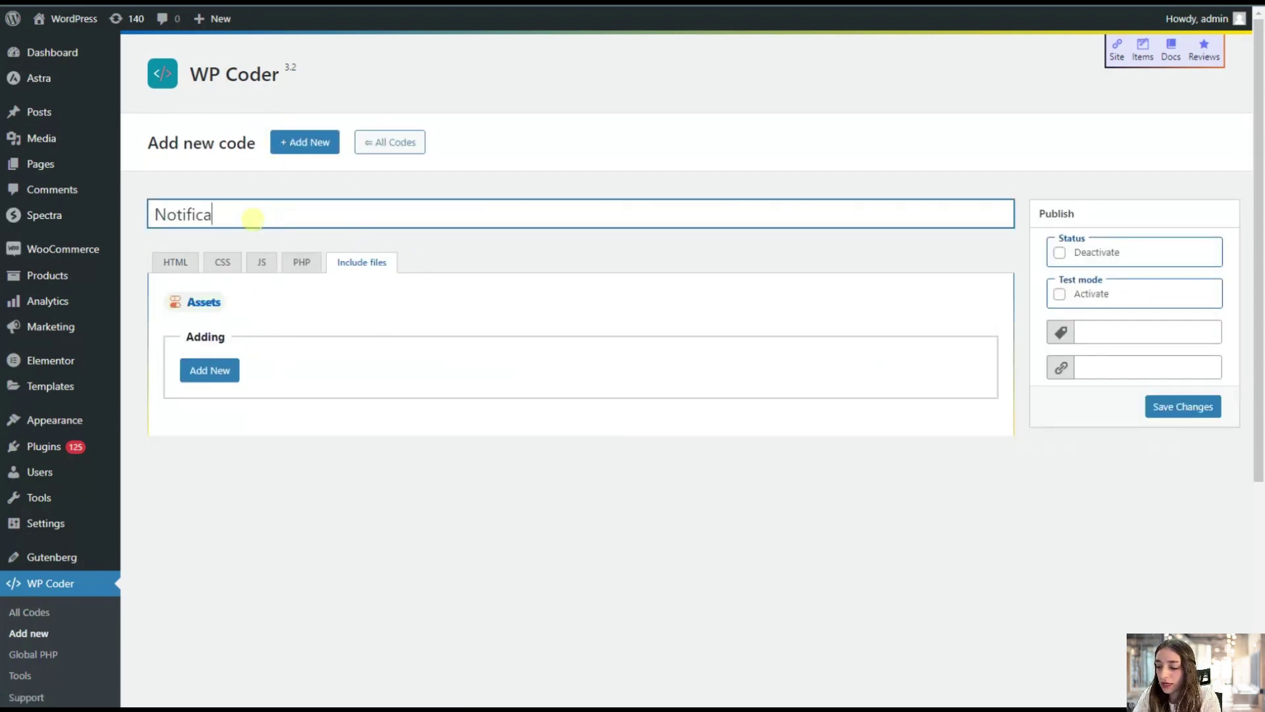
left_click(184, 267)
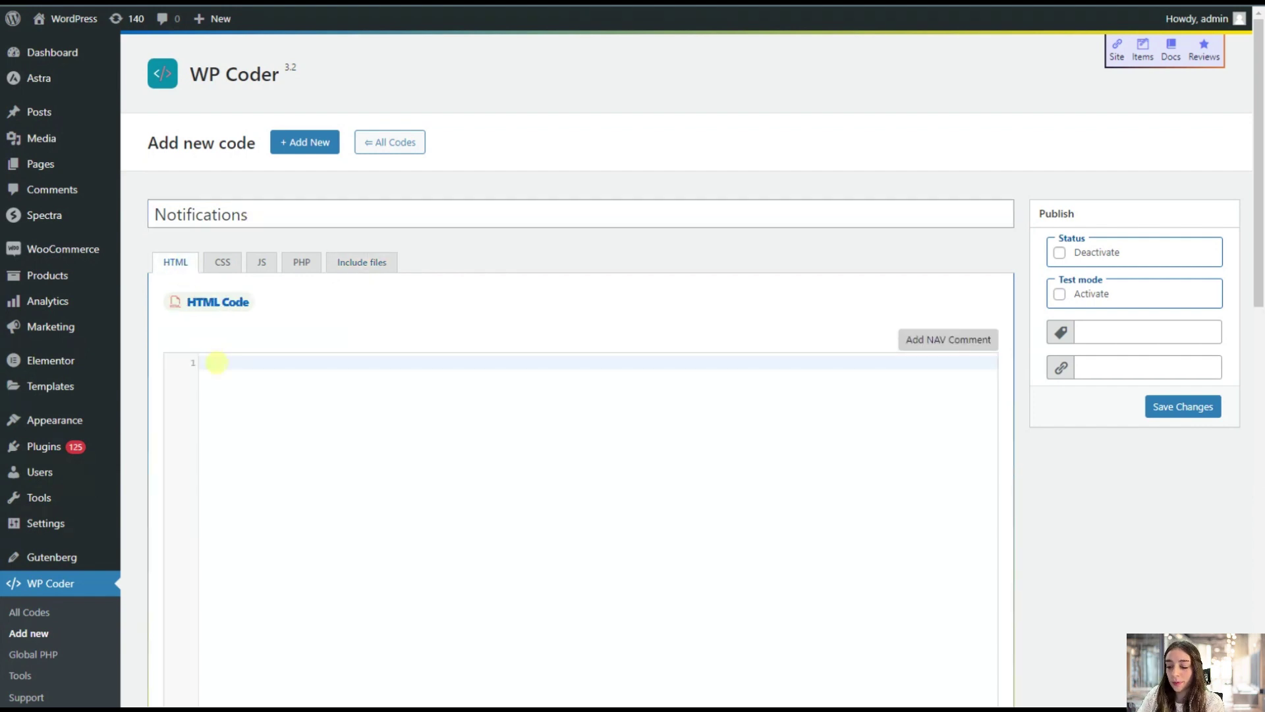
type("<div class='notification'>  {{$shortcode_content}}  </div>")
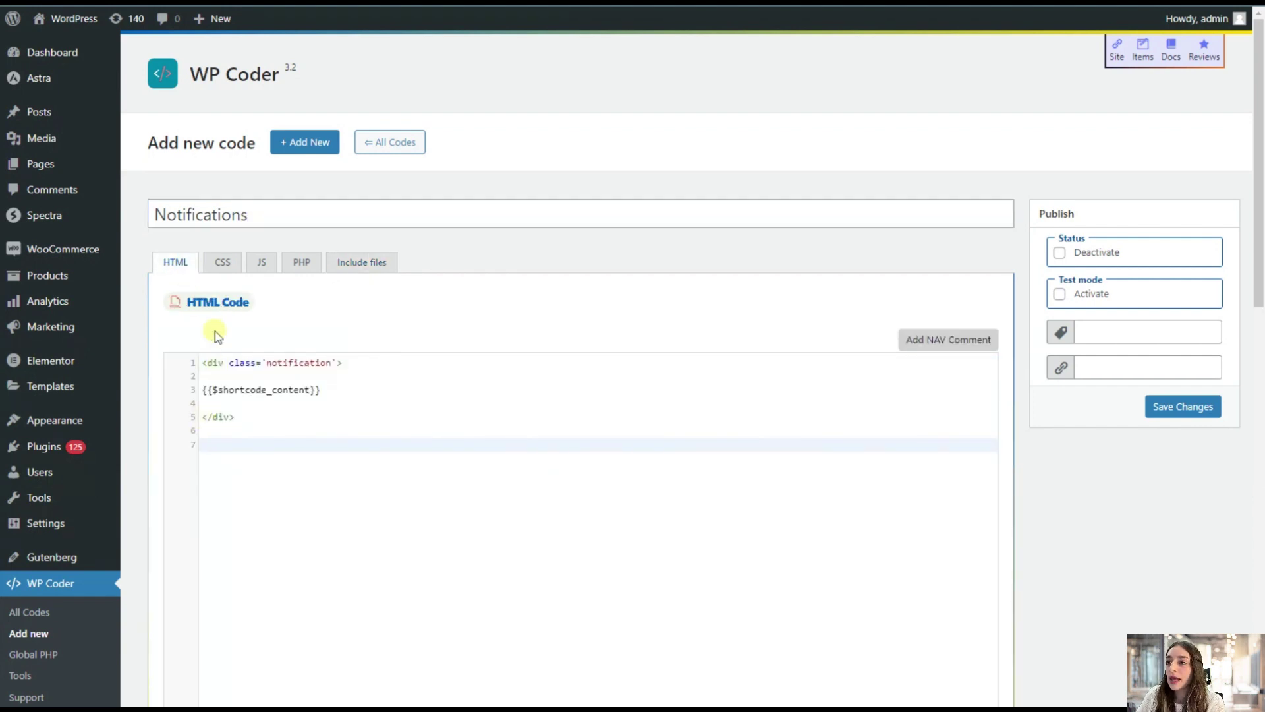
left_click(224, 263)
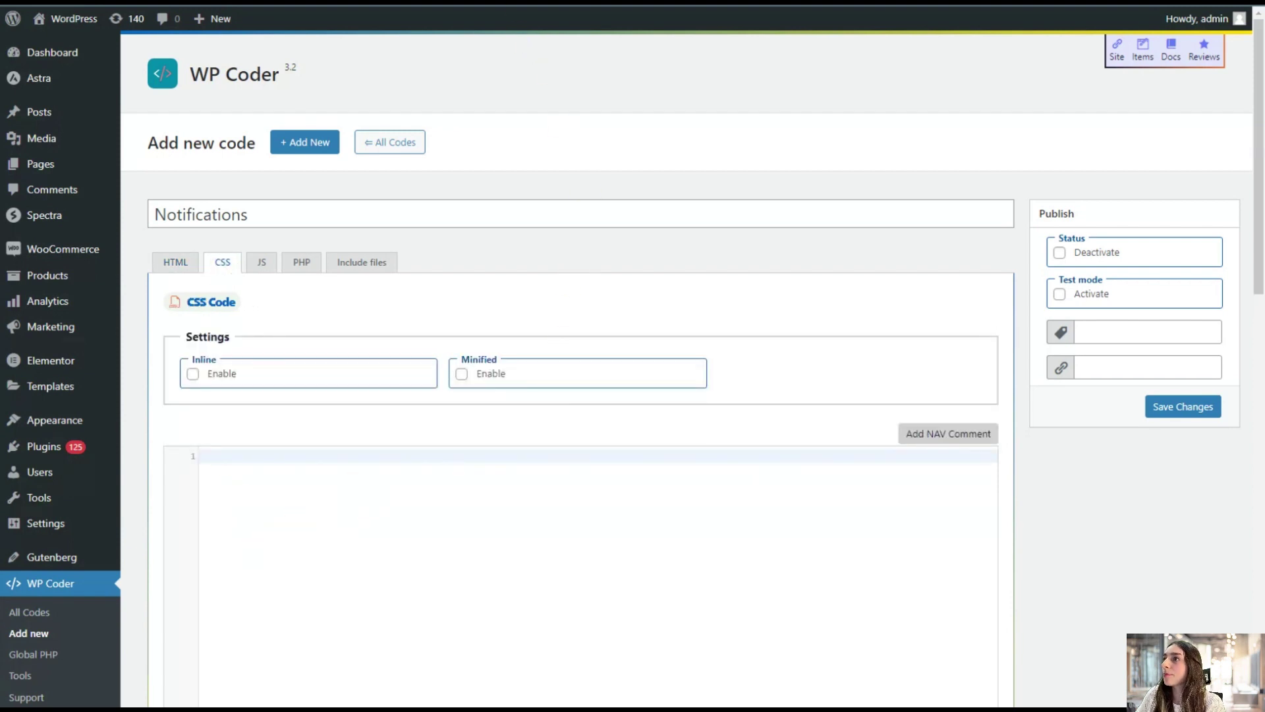
Follow the notes document's link to the Notification Styles pen on CodePen.
key("ctrl+Tab")
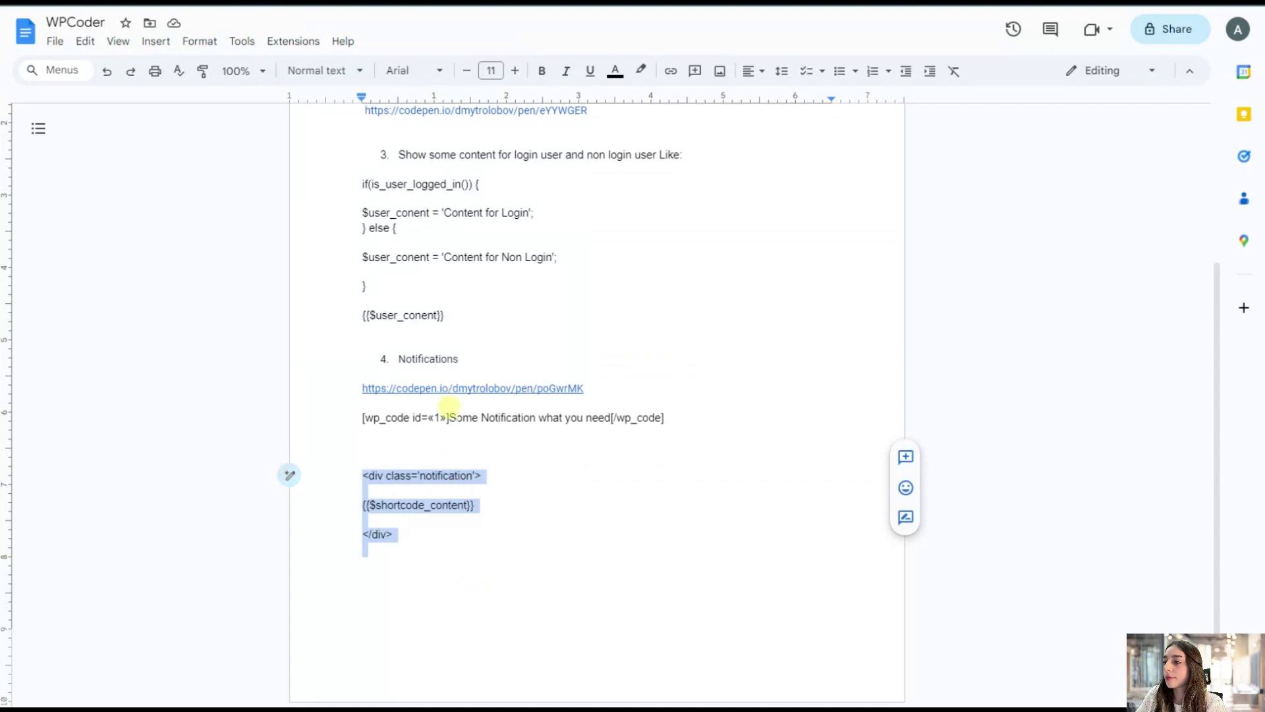
left_click(446, 414)
left_click(460, 387)
left_click(464, 413)
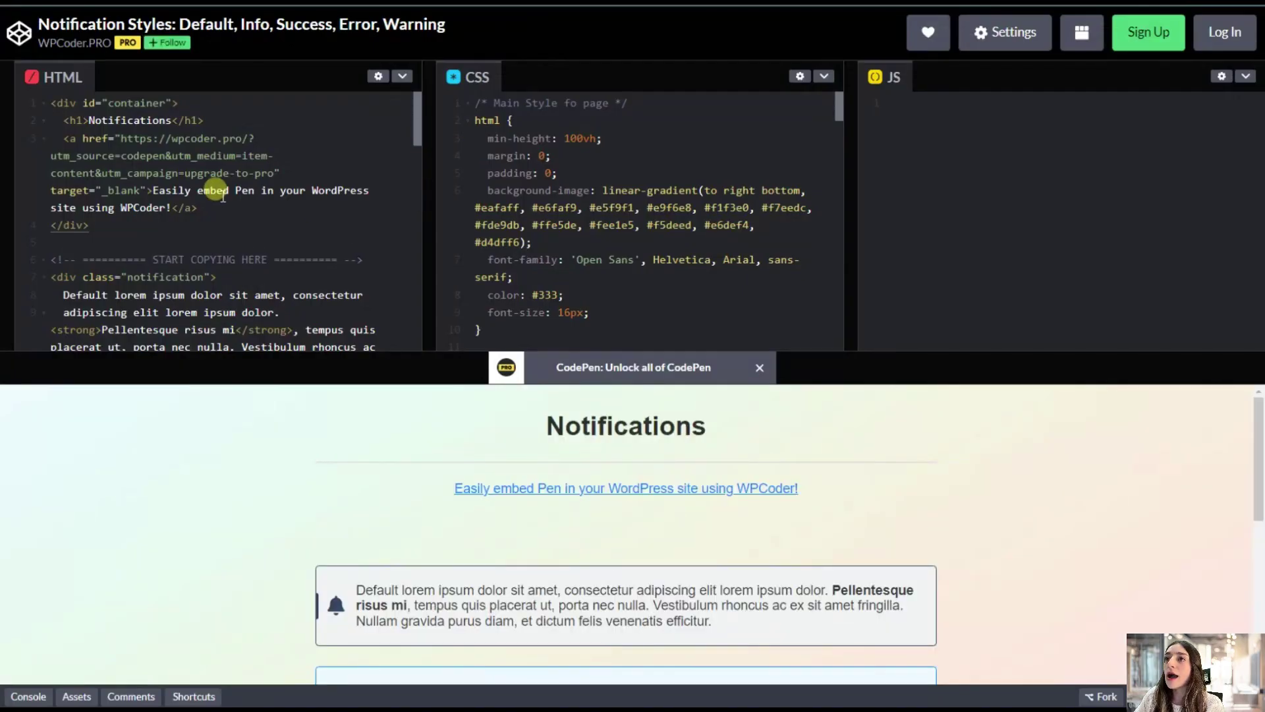
Select the pen's CSS from the Style Start comment onward.
scroll(527, 251, "down", 3)
scroll(534, 257, "up", 3)
scroll(527, 250, "down", 10)
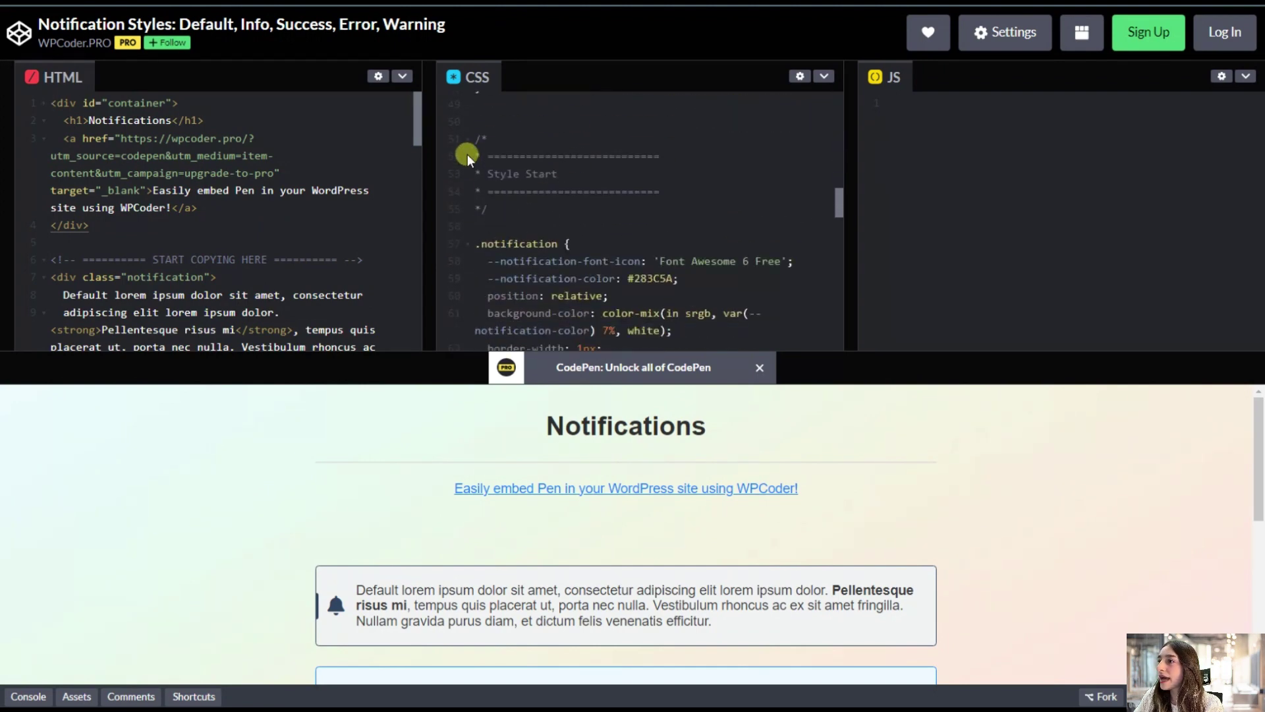
left_click_drag(469, 140, 598, 249)
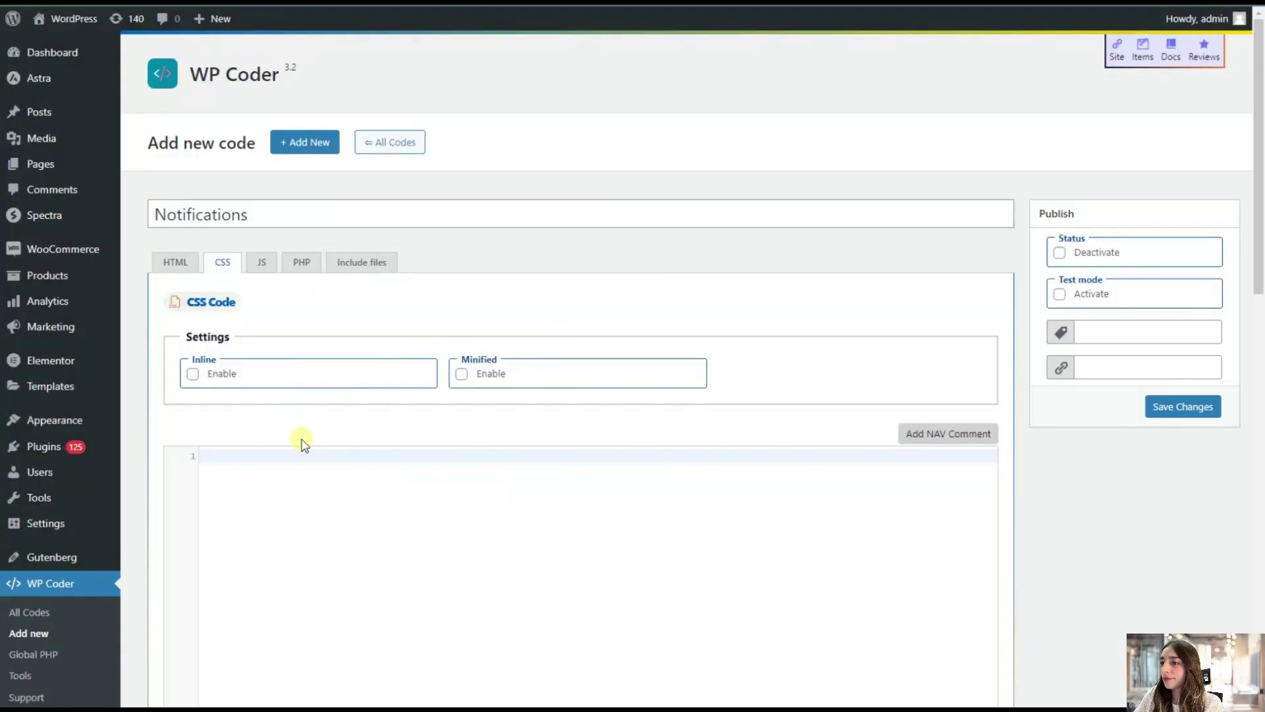
Paste the notification CSS, then copy the Font Awesome stylesheet URL from the pen's CSS settings.
key("ctrl+v")
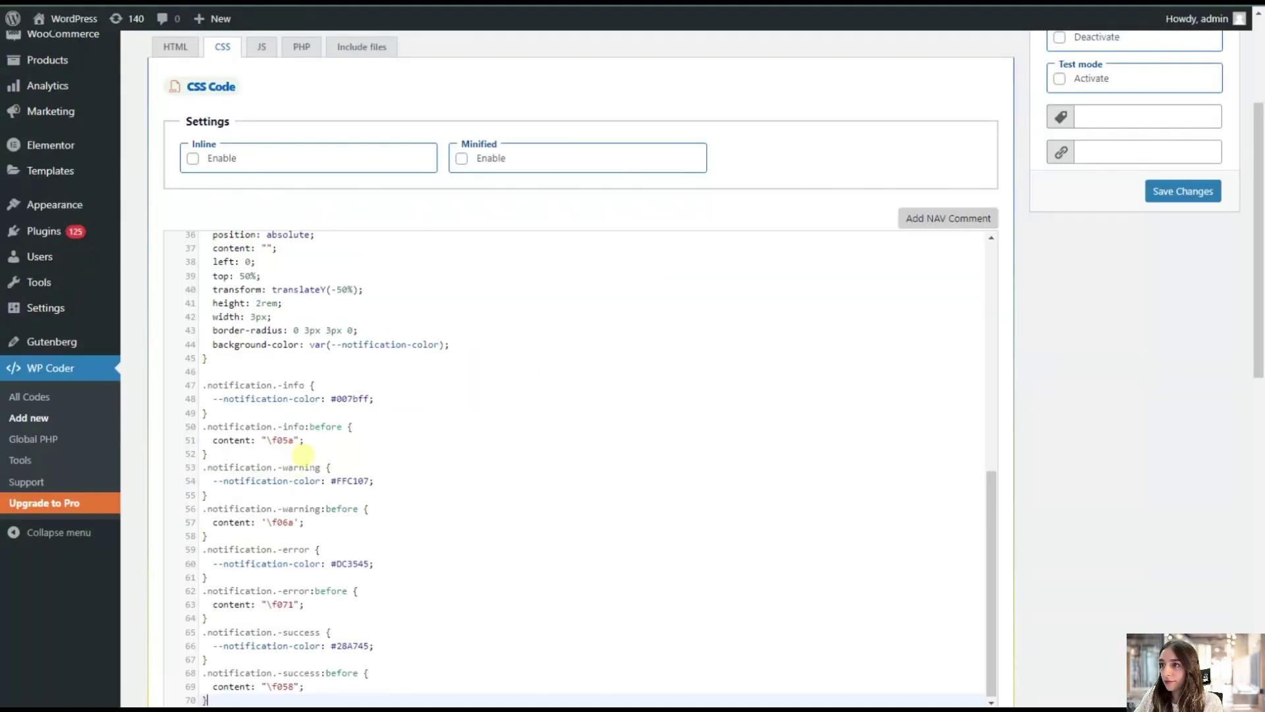
scroll(334, 359, "up", 10)
scroll(389, 211, "up", 3)
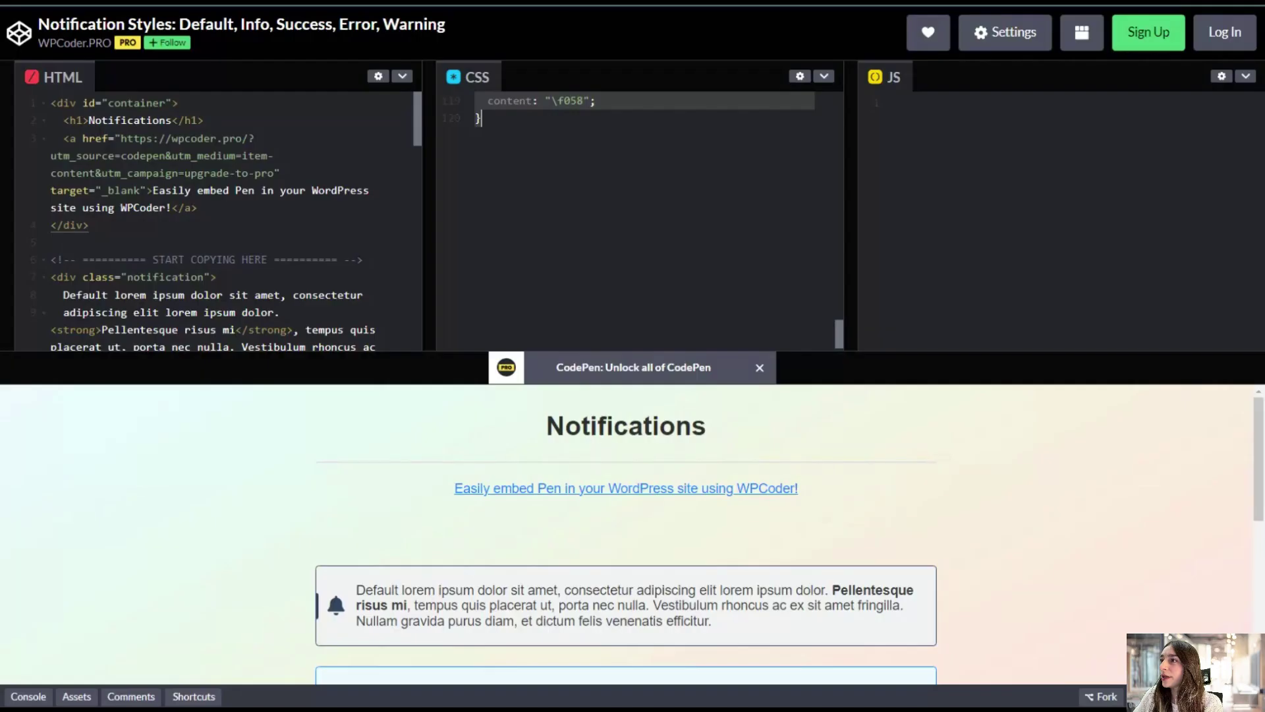
key("ctrl+a")
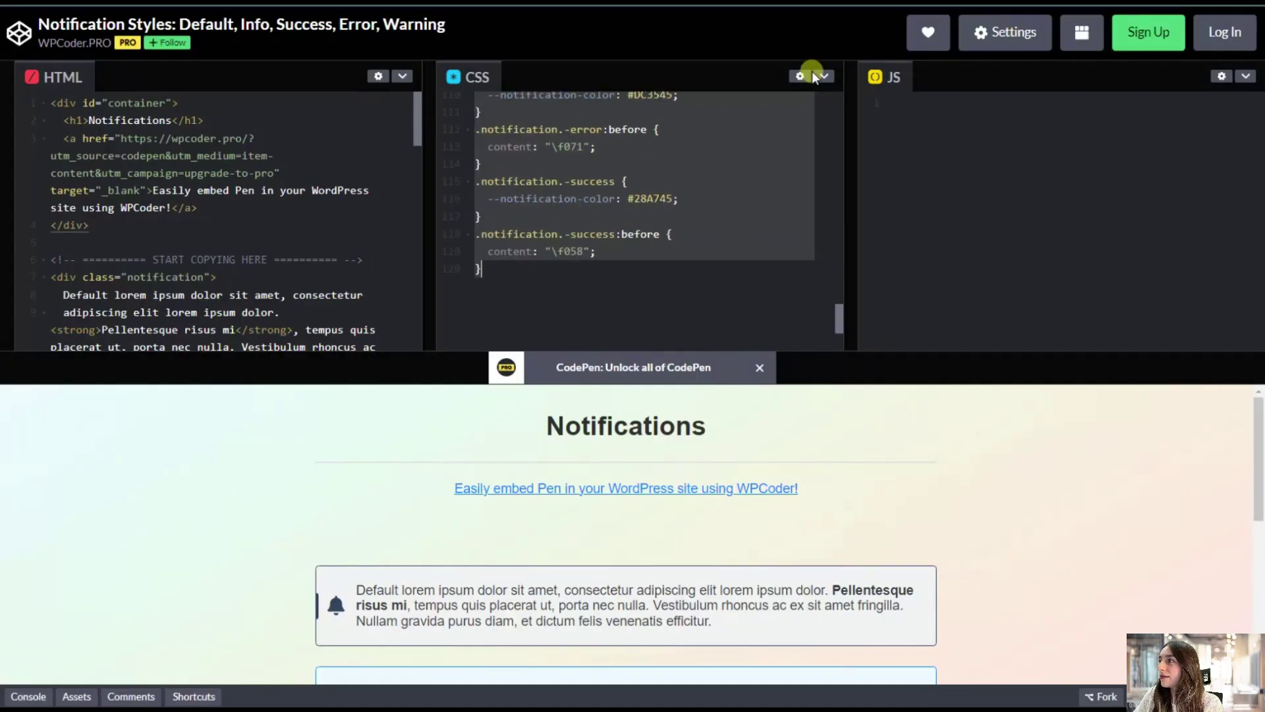
left_click(801, 76)
scroll(601, 424, "down", 3)
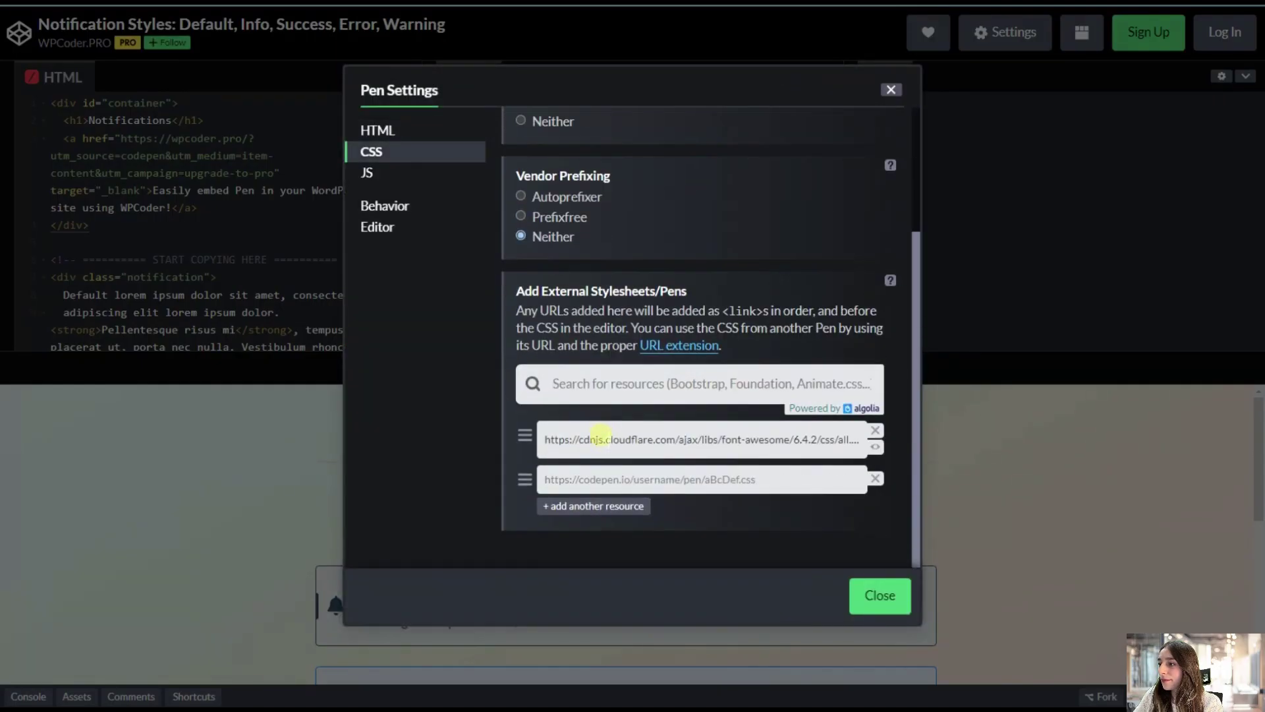
triple_click(601, 439)
key("ctrl+c")
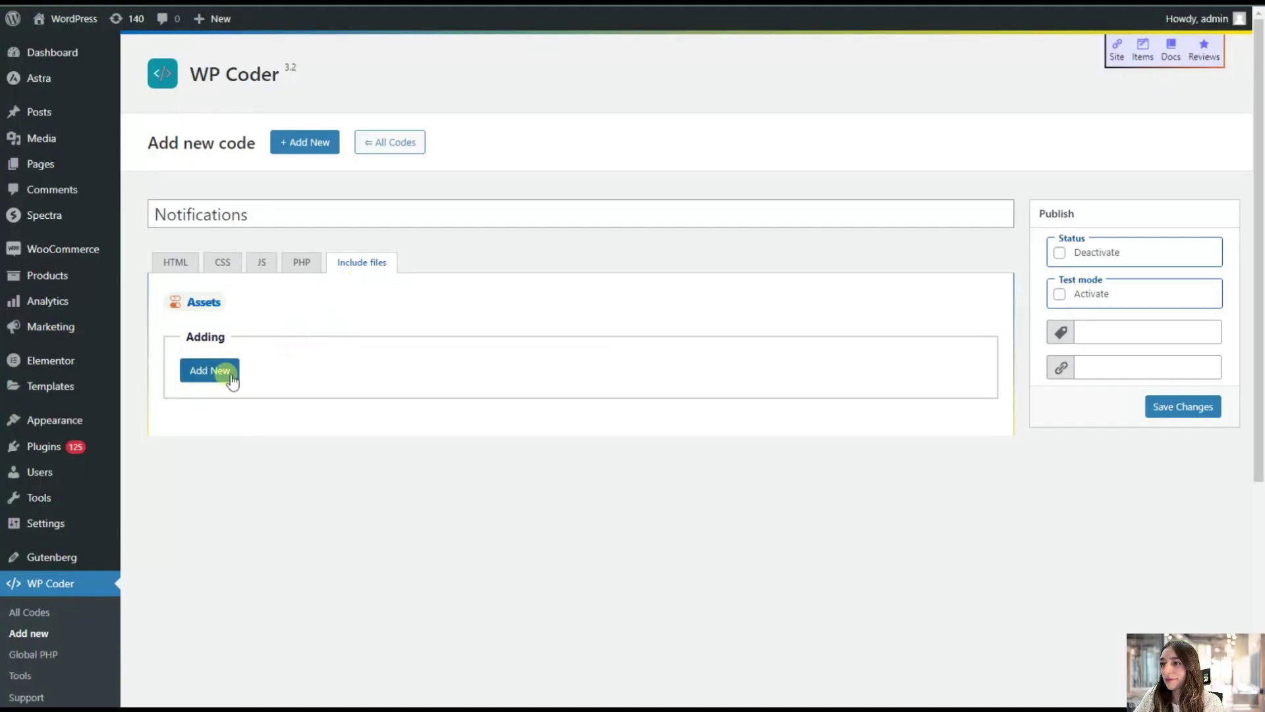
Include the Font Awesome 6.4.2 cdnjs stylesheet as a file, save, and select the shortcode.
left_click(224, 373)
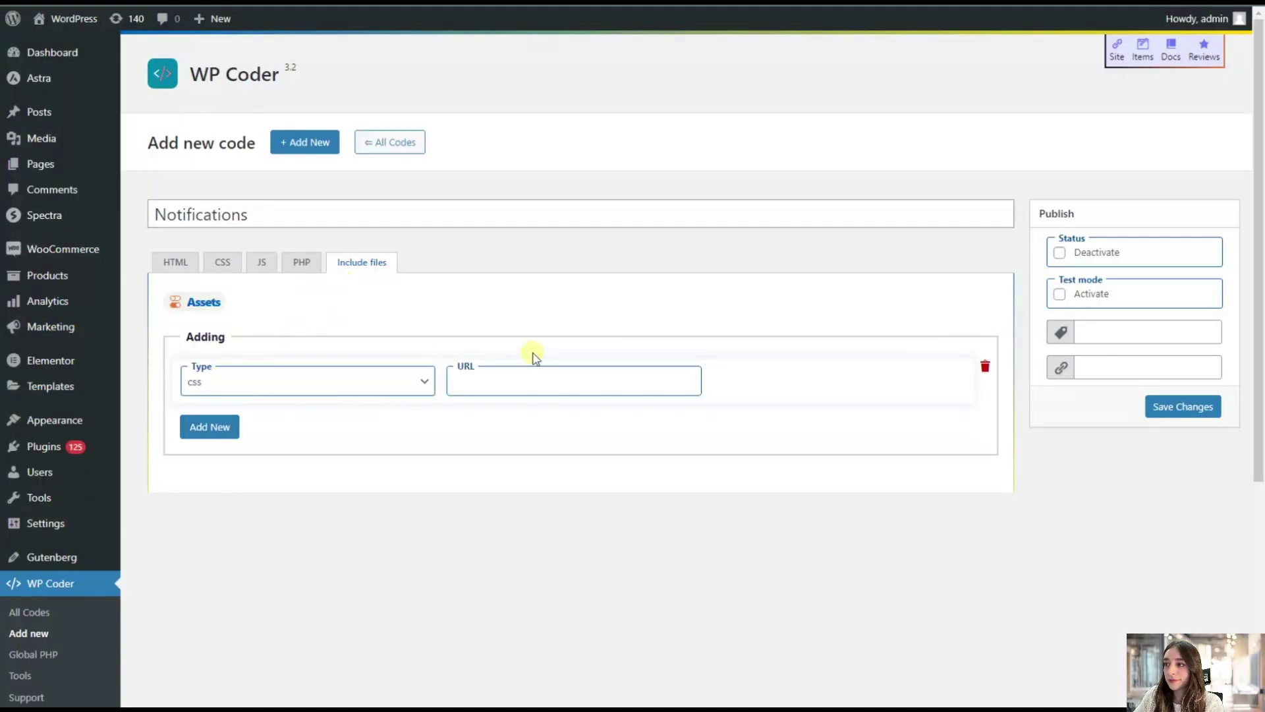
left_click(517, 380)
key("ctrl+v")
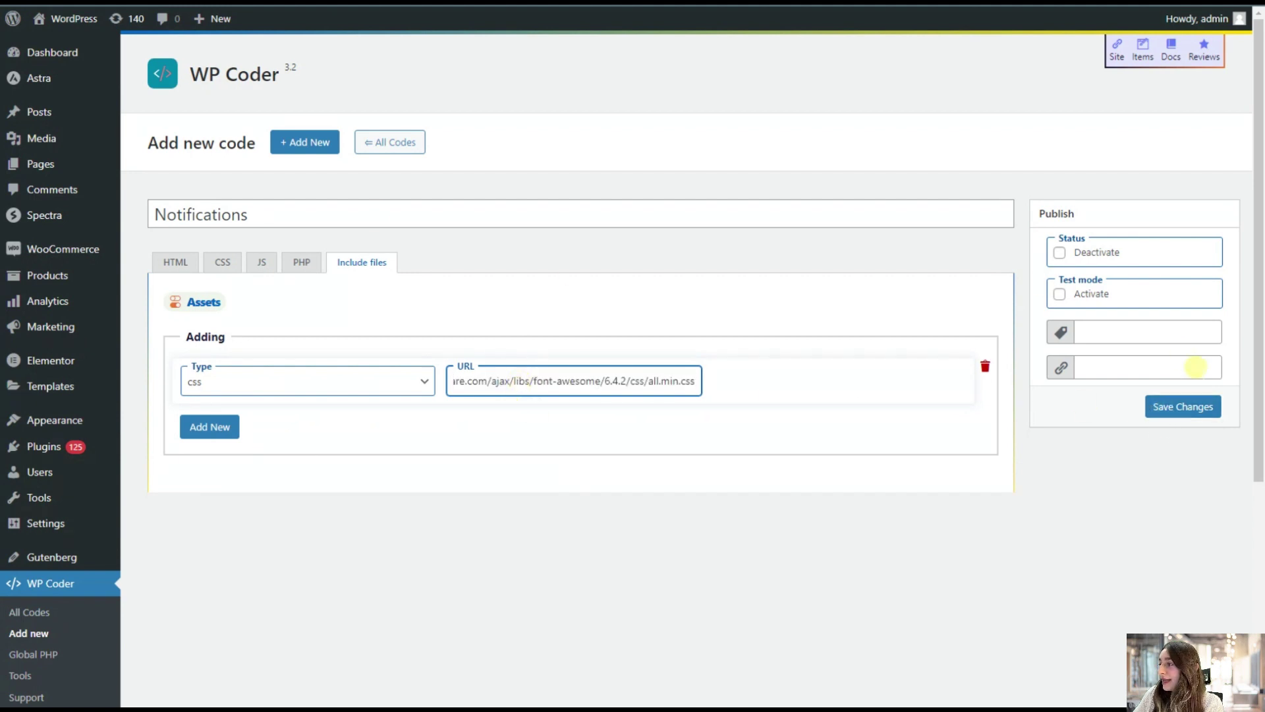
left_click(1183, 410)
left_click(1184, 410)
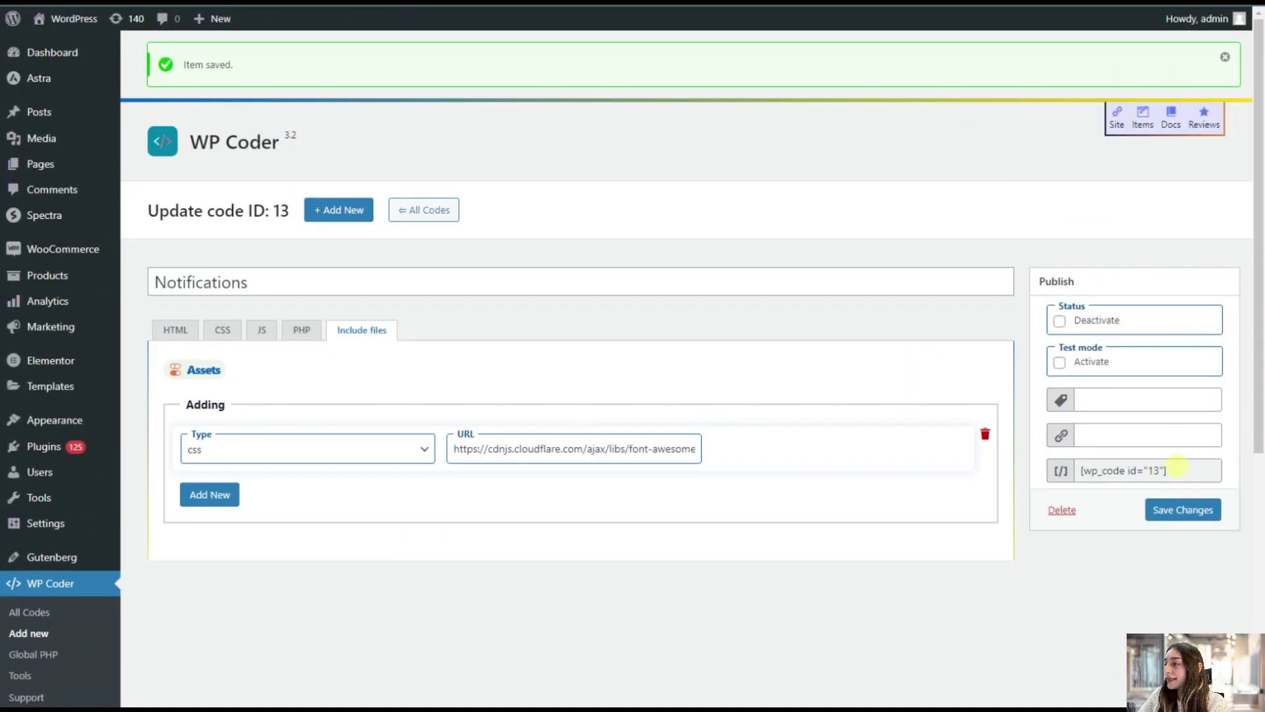
left_click(1178, 469)
key("ctrl+c")
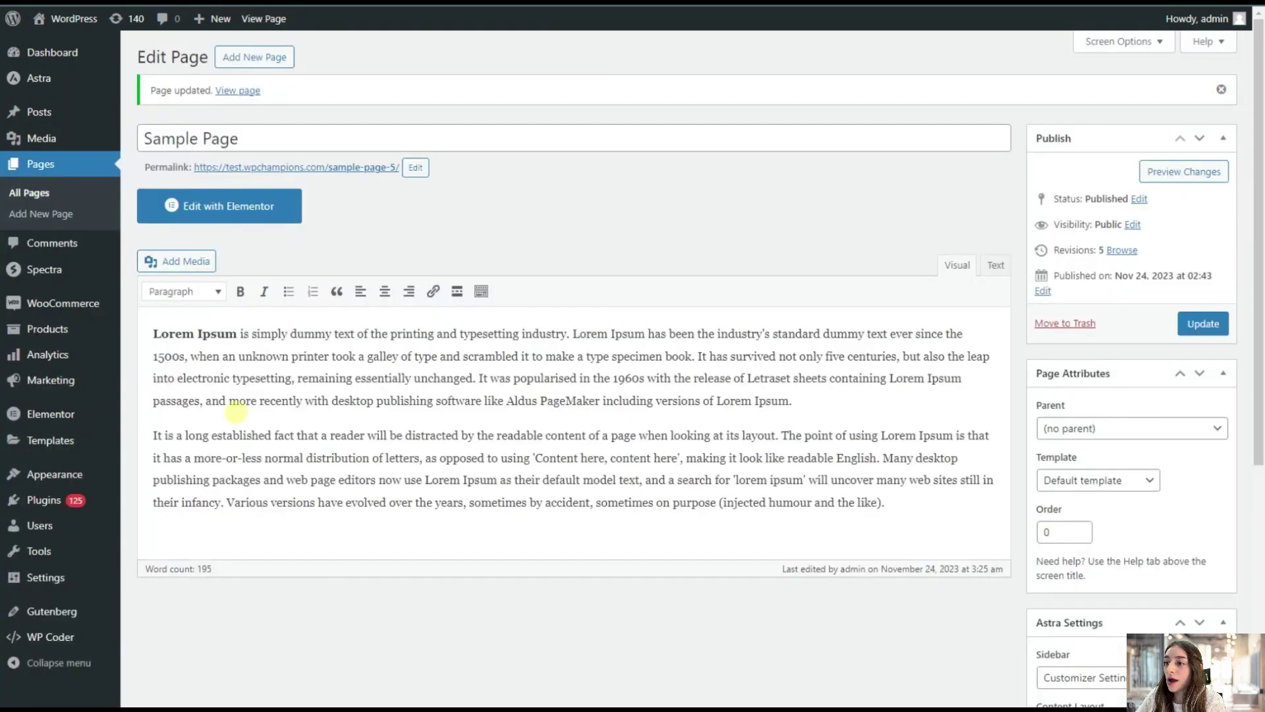
Below the first paragraph, add [wp_code id="13"]Hi there dear users! Please log in[/wp_code] and update the page.
left_click(818, 399)
key("Return")
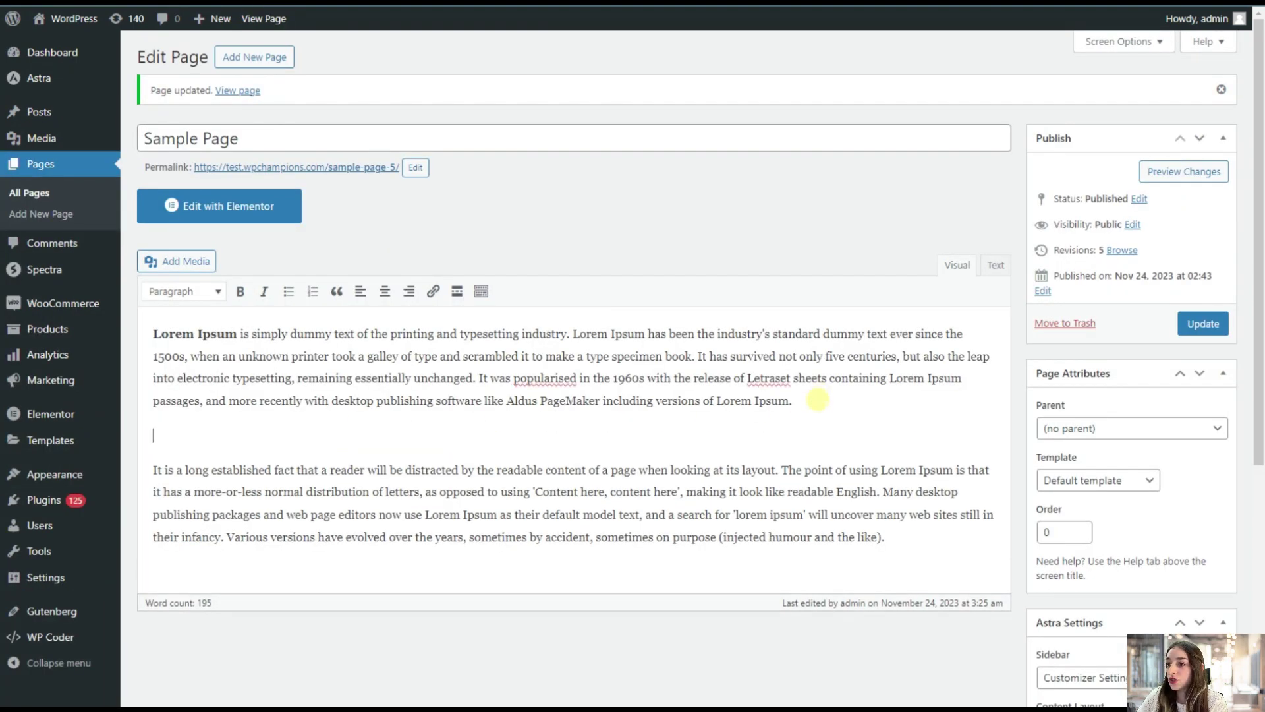
key("ctrl+v")
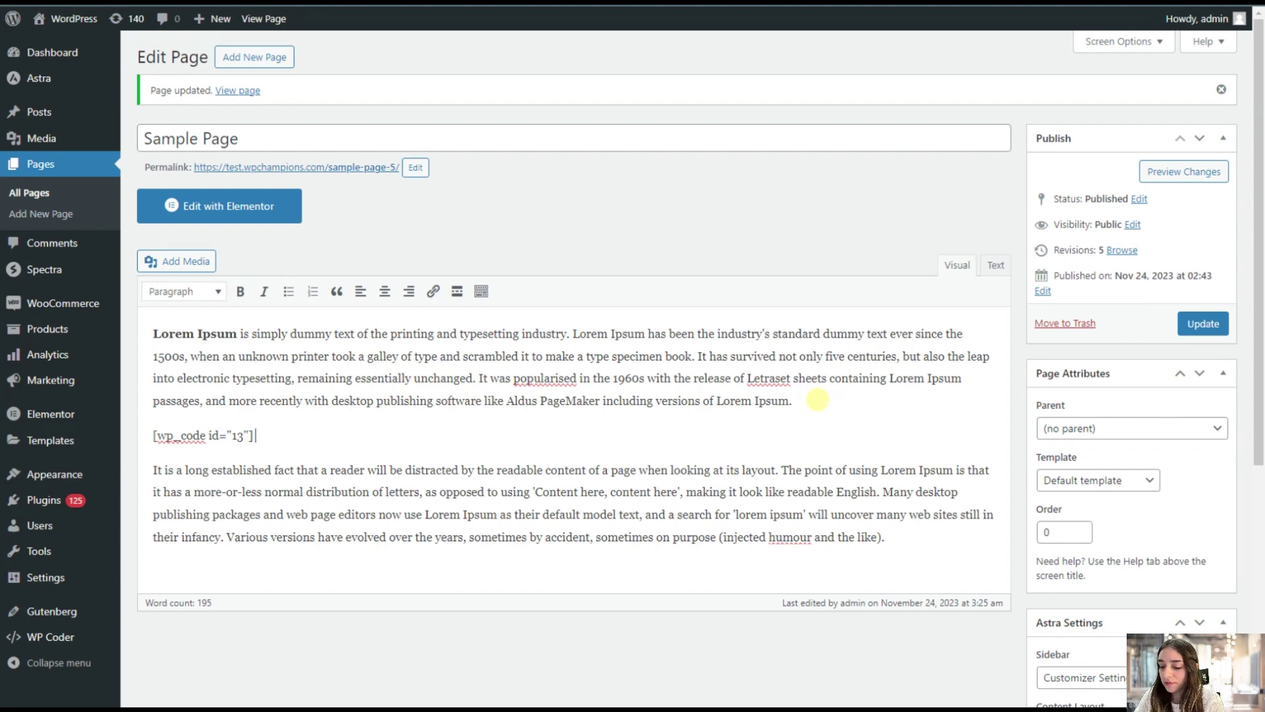
type("Hi there")
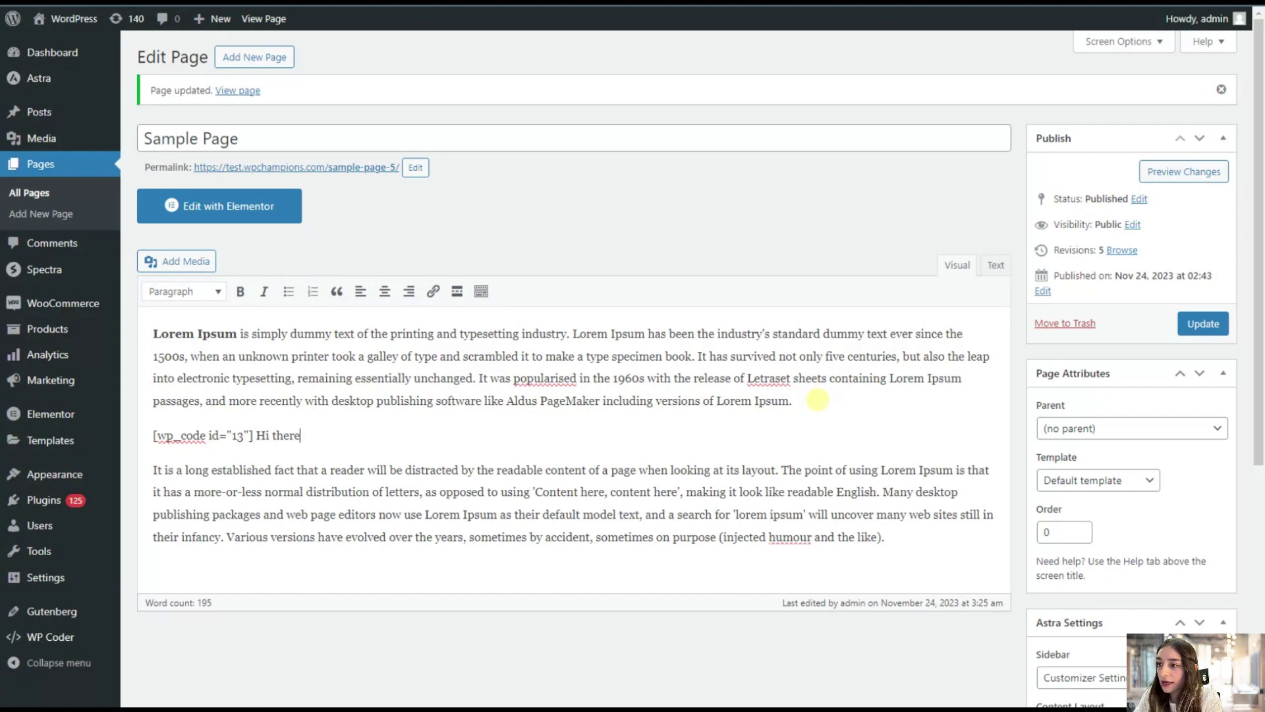
type(" dear user")
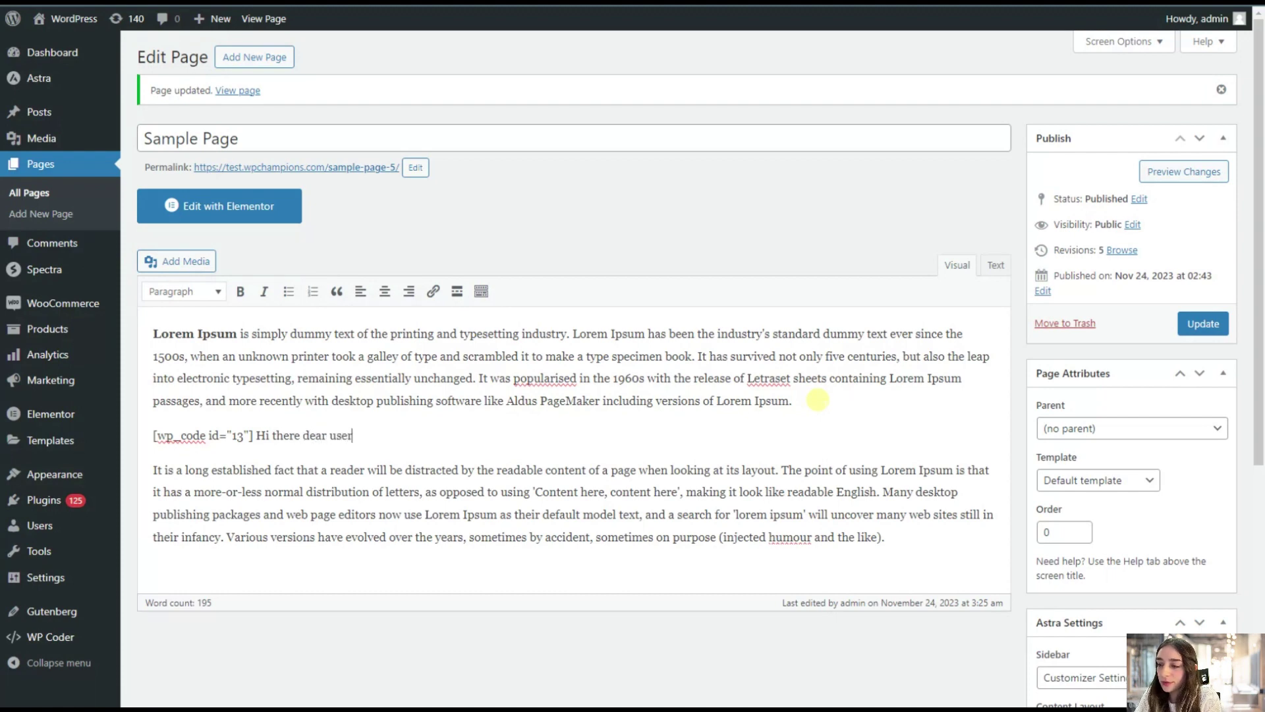
type("s! P")
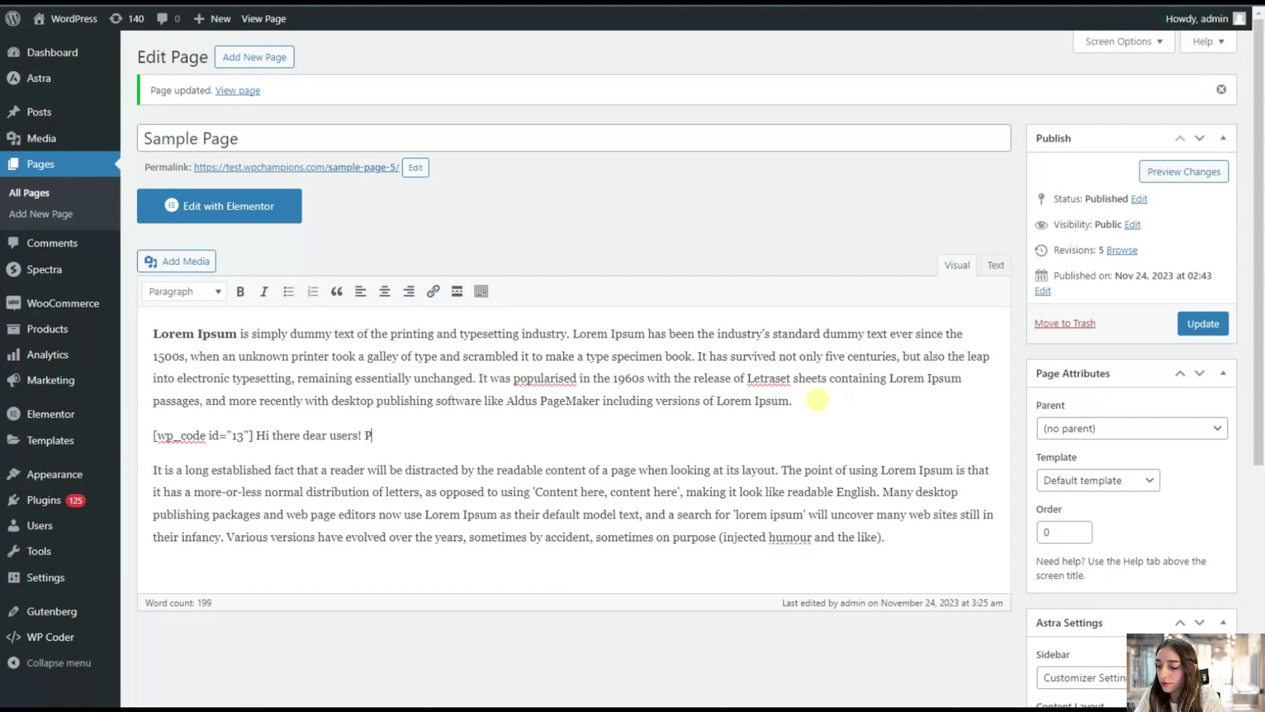
type("lease log in.")
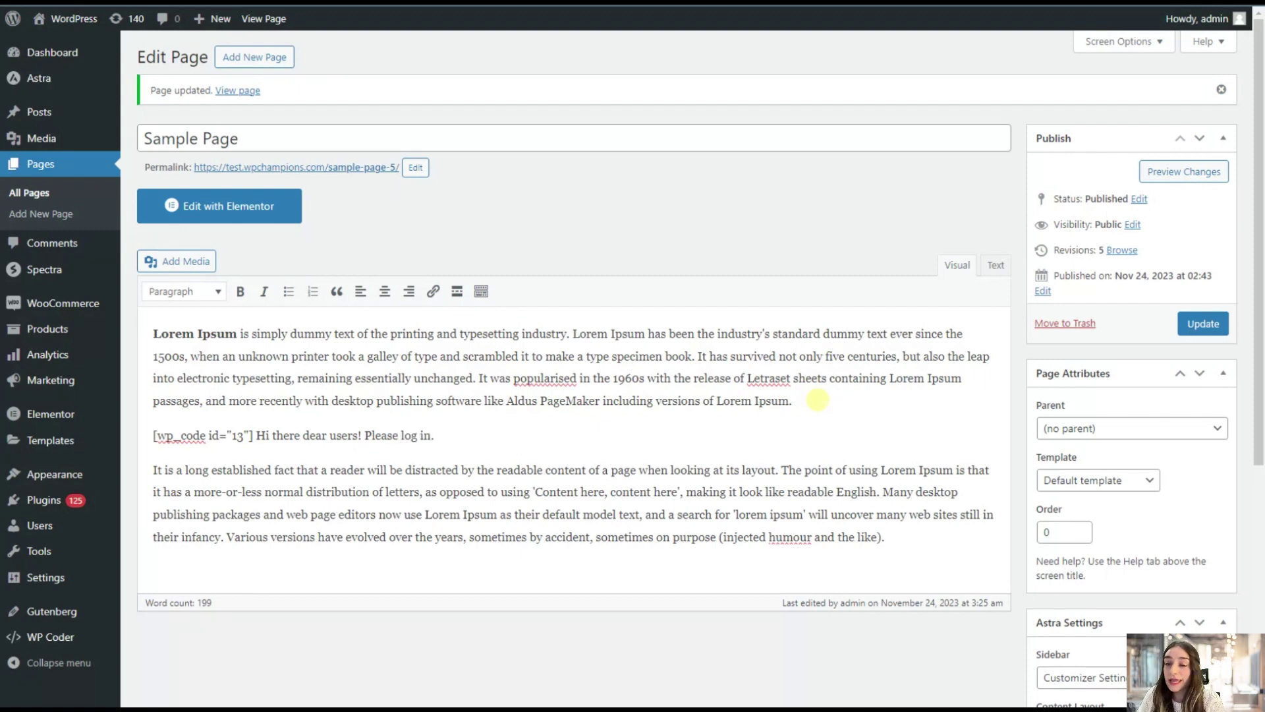
key("BackSpace")
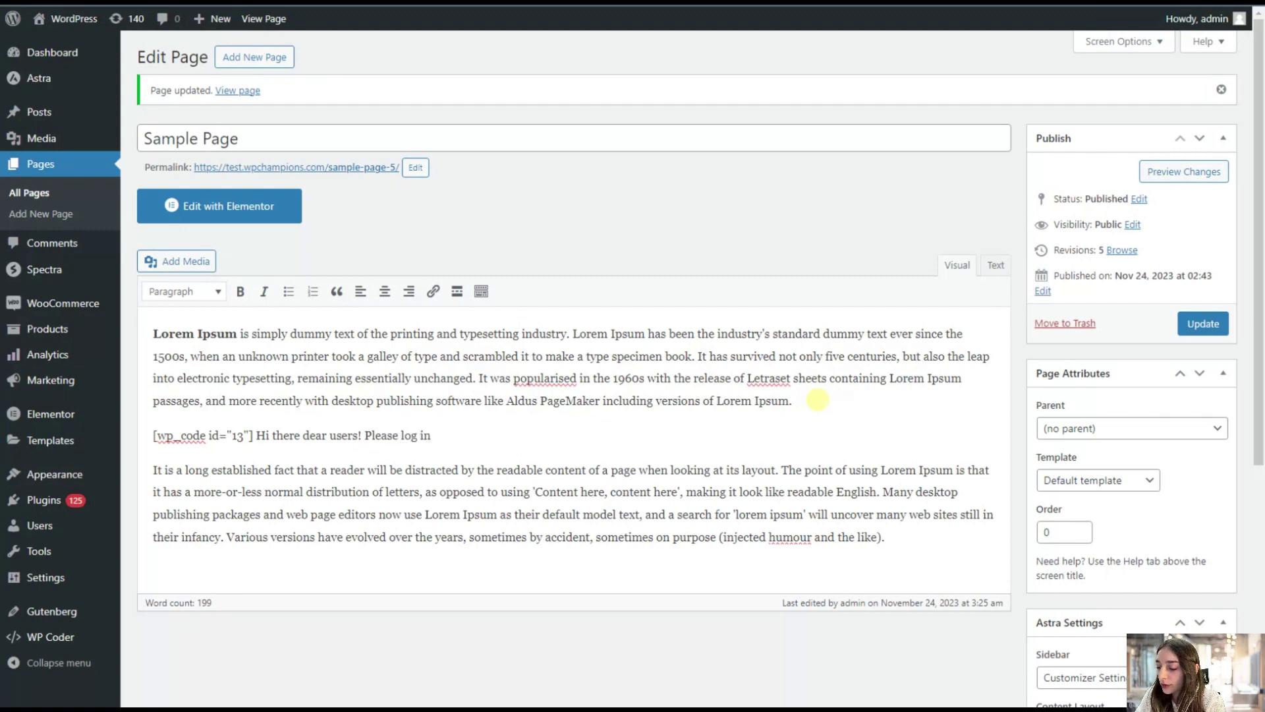
type("[")
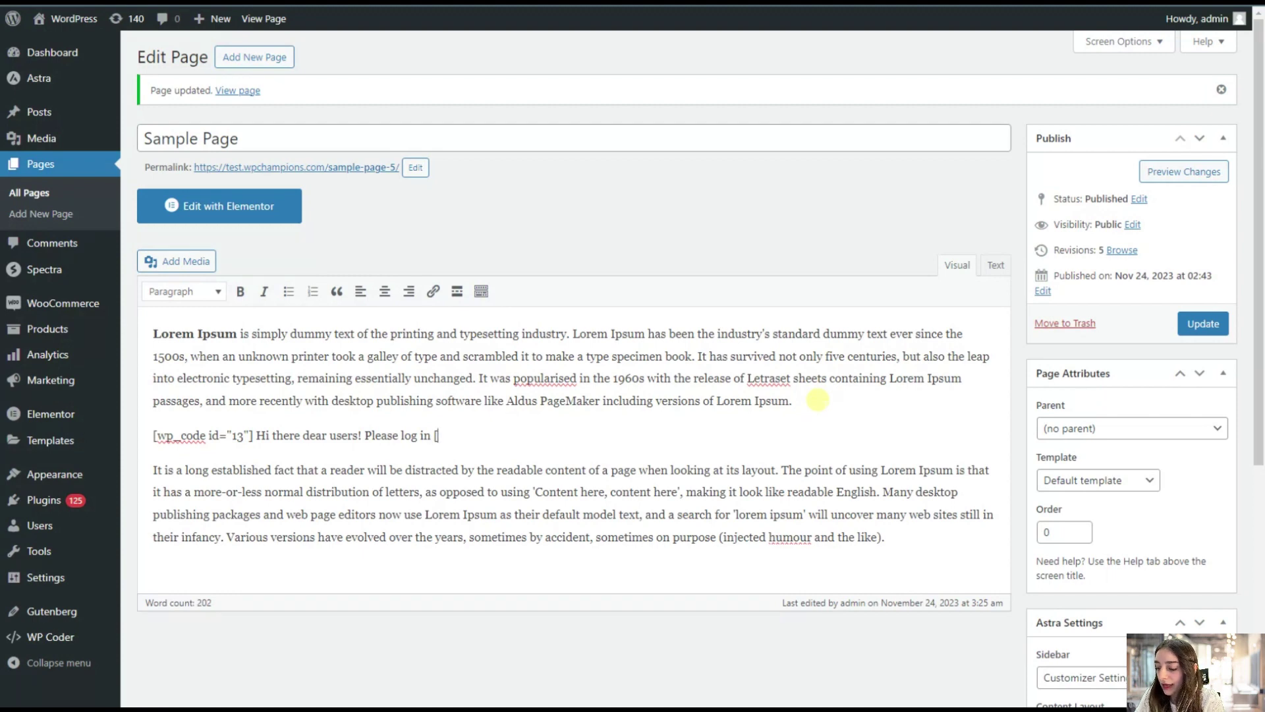
type("/wp")
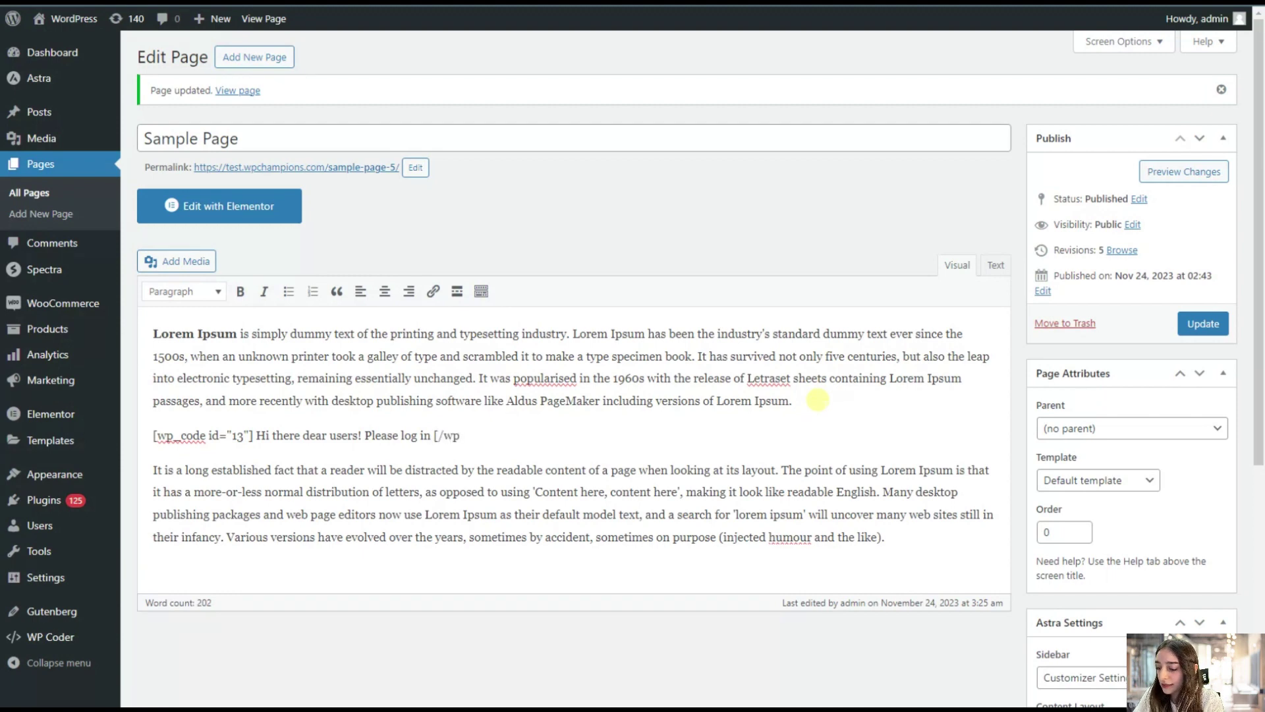
type("_code]")
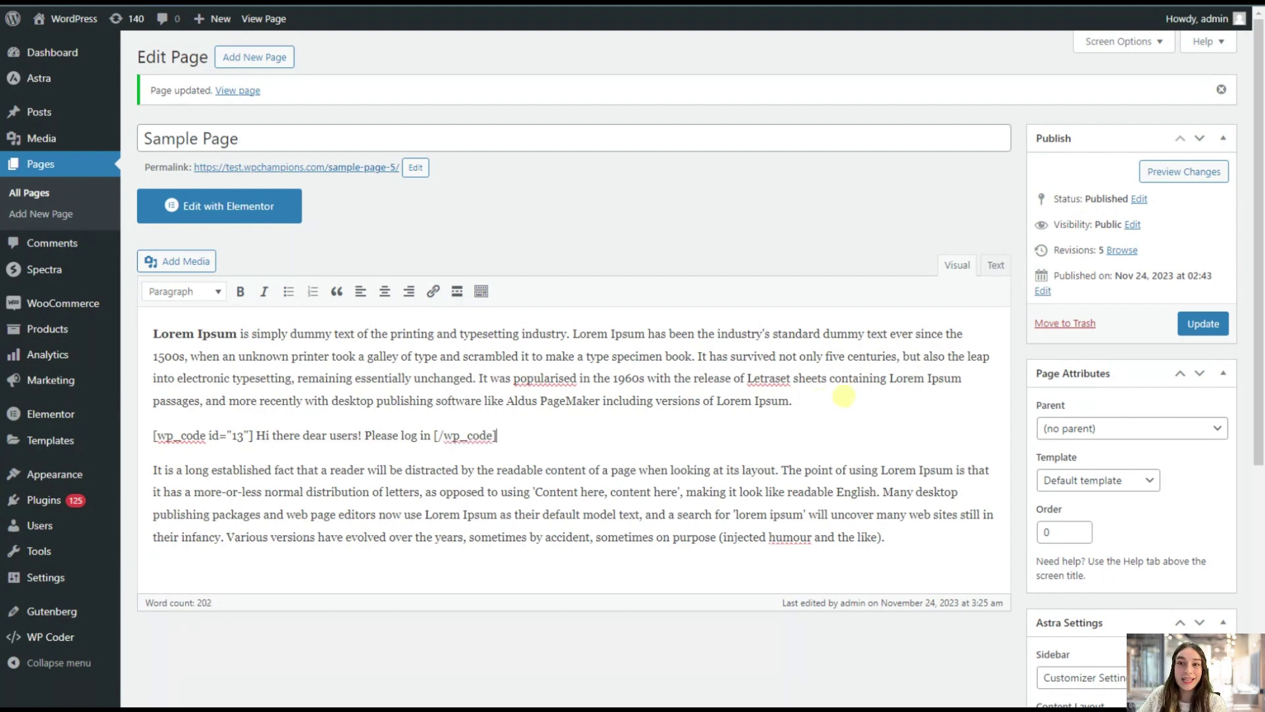
left_click(1202, 323)
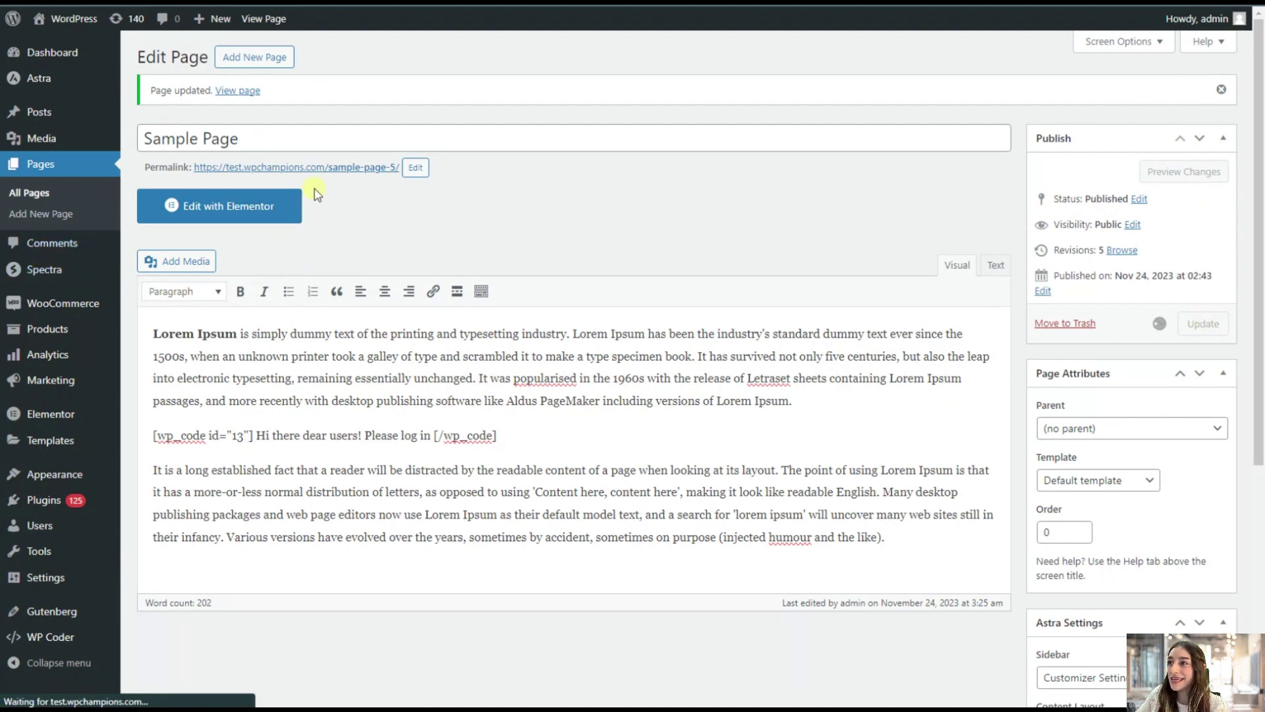
Open the published Sample Page from its permalink to see the notification box.
left_click(336, 169)
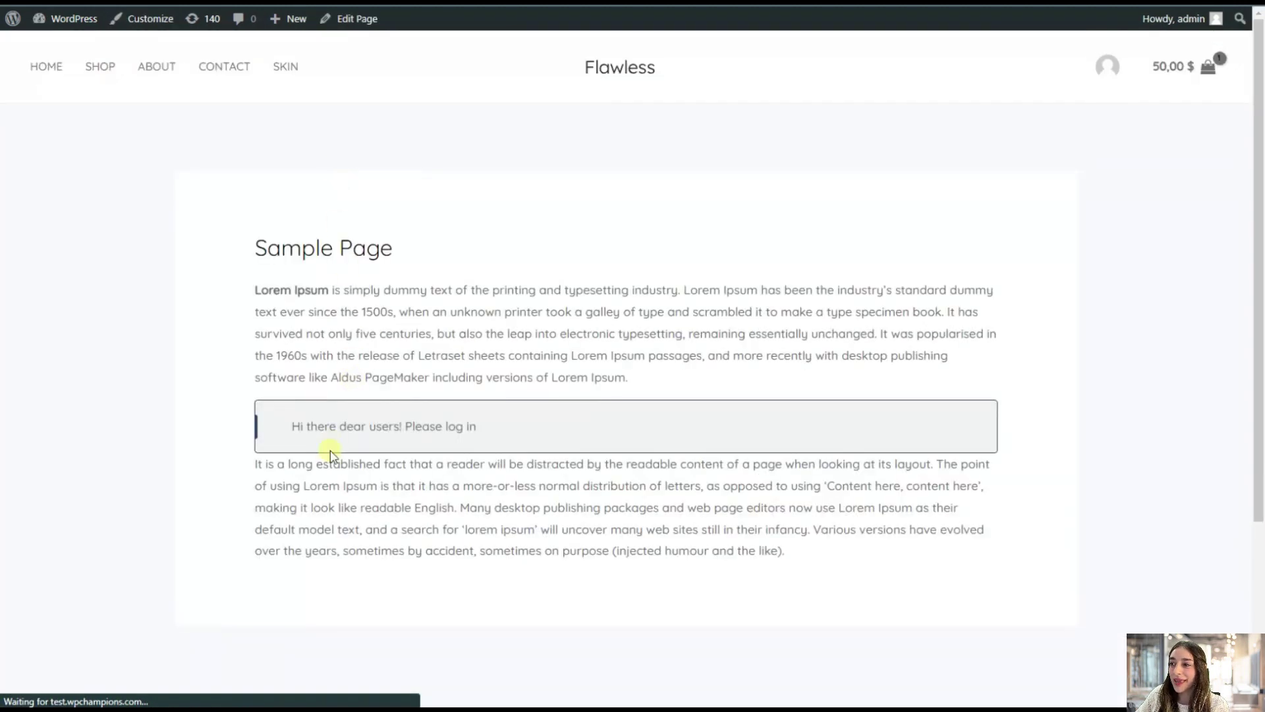